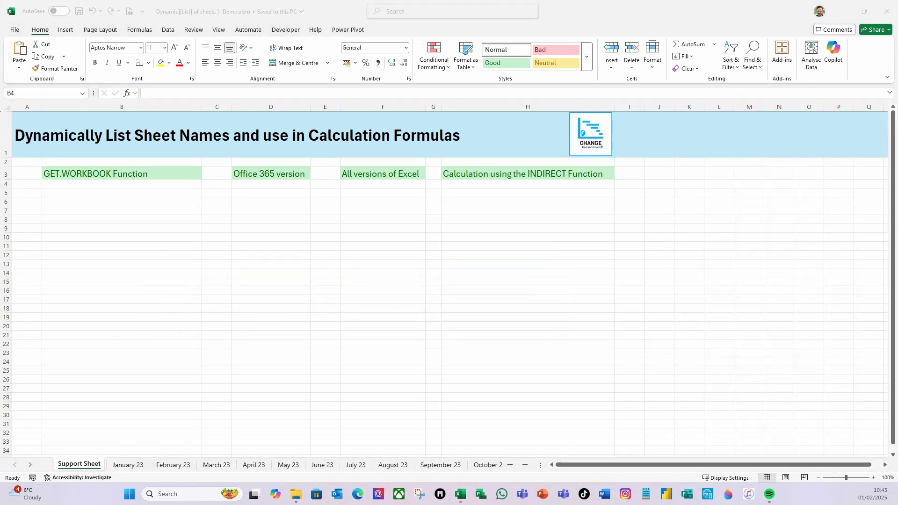
# Try to enter the formula =get.workbook(1) directly in cell B4, under the GET.WORKBOOK Function heading.
pyautogui.click(653, 16)
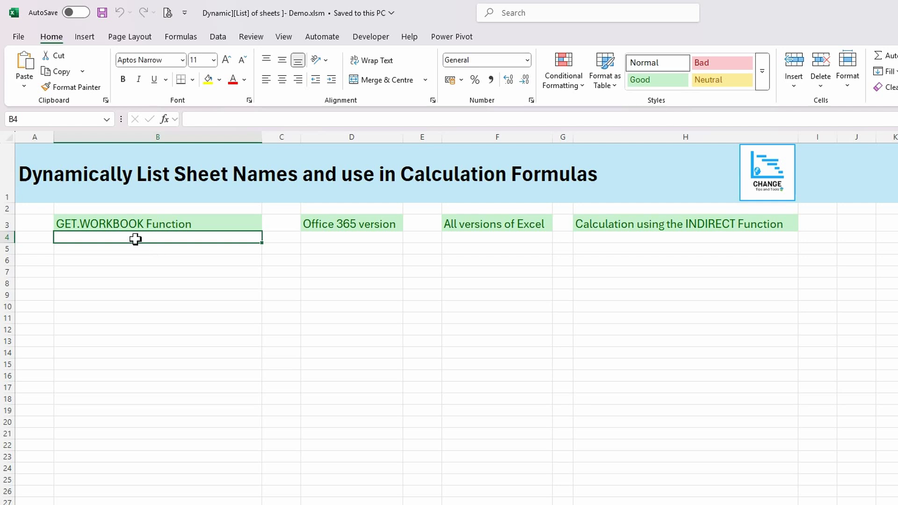
pyautogui.click(114, 341)
pyautogui.click(136, 241)
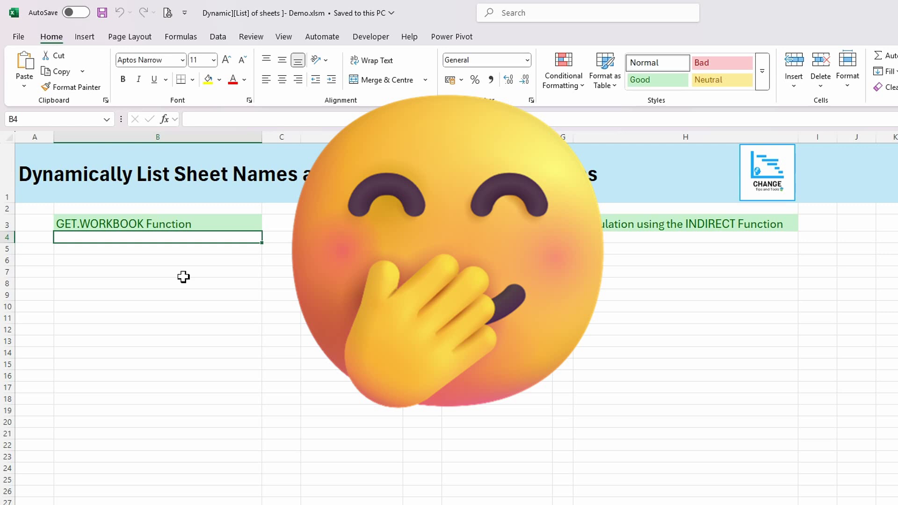
pyautogui.write('=get.work')
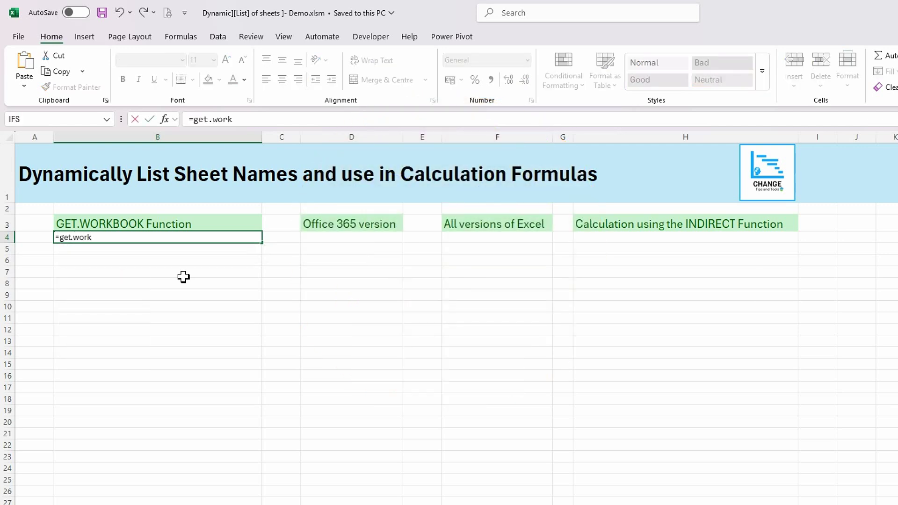
pyautogui.write('book(1)')
pyautogui.press('Return')
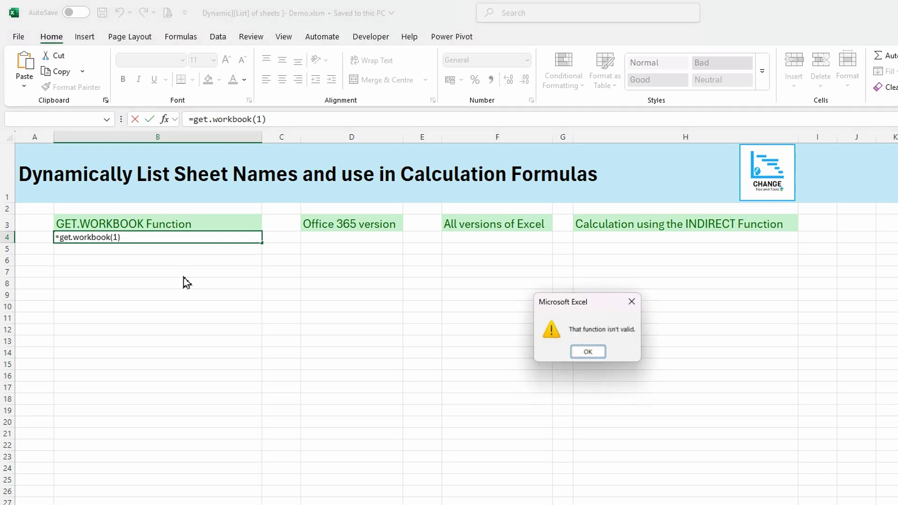
pyautogui.click(587, 352)
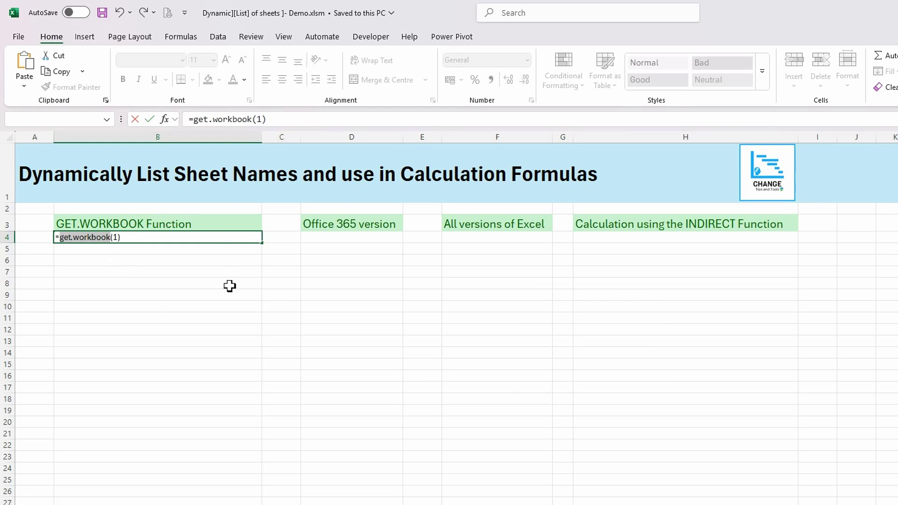
# Cut the whole =get.workbook(1) formula text out of cell B4 and leave the cell empty.
pyautogui.click(130, 238)
pyautogui.hotkey('shift', 'Home')
pyautogui.hotkey('ctrl', 'x')
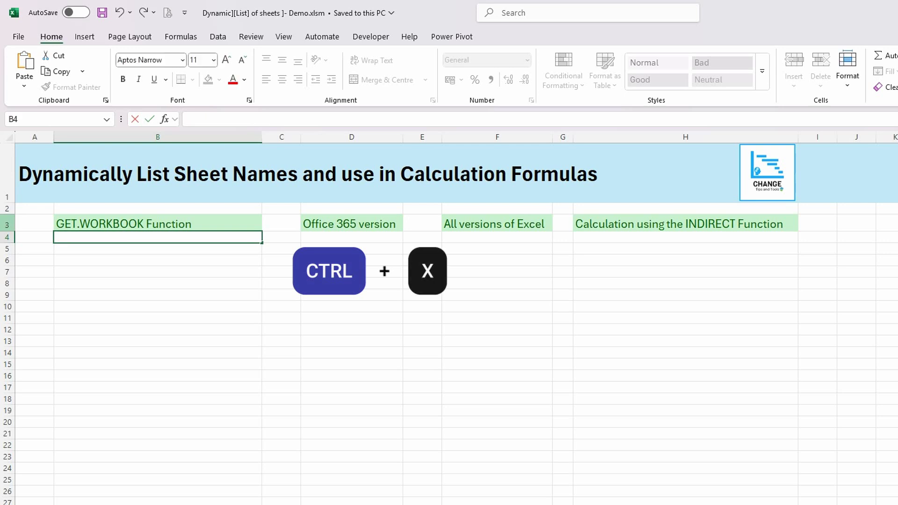
pyautogui.press('Escape')
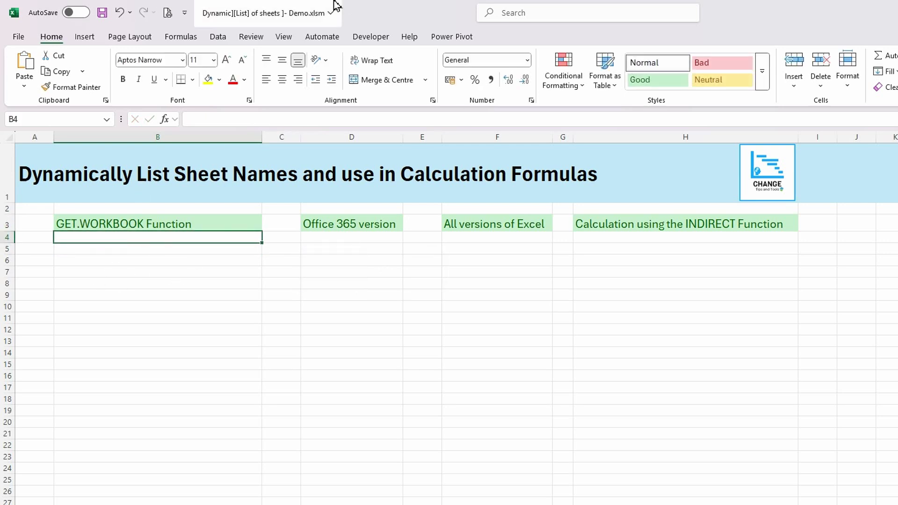
# Define a workbook-scoped name ListWorkbook that refers to the cut formula =get.workbook(1).
pyautogui.click(181, 37)
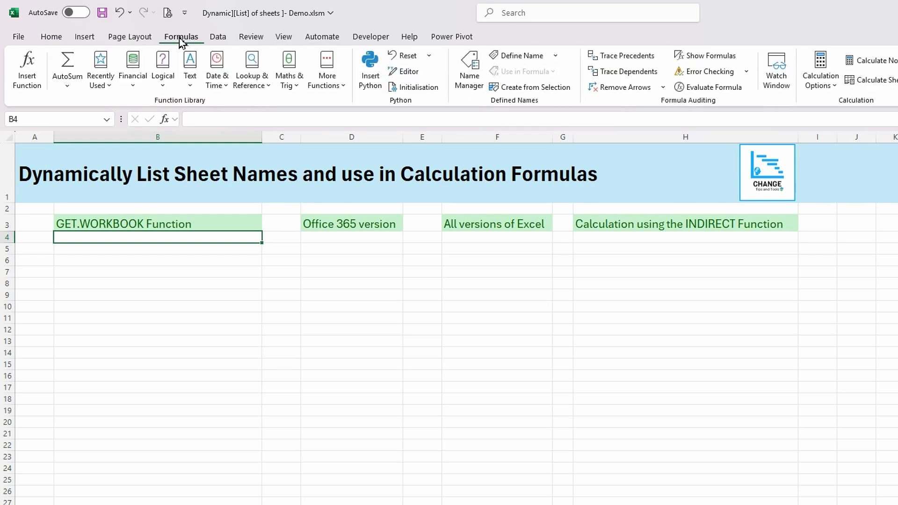
pyautogui.click(518, 56)
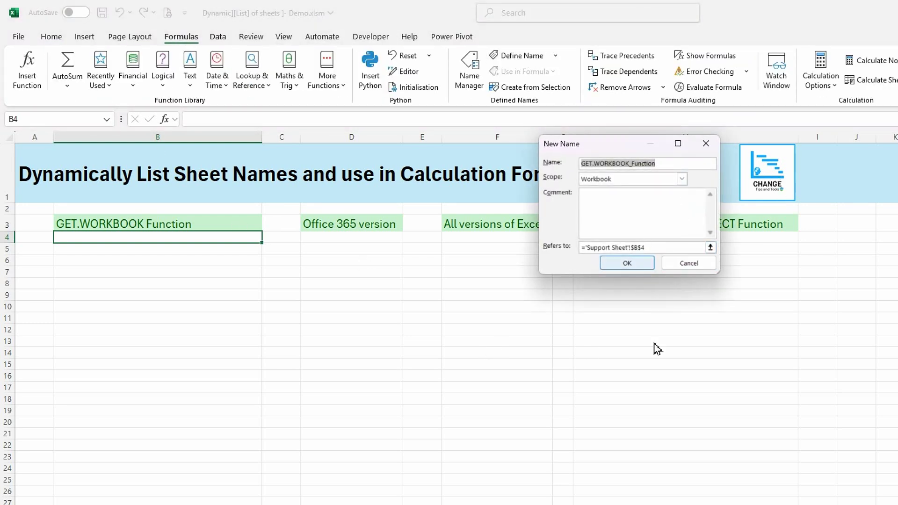
pyautogui.press('BackSpace')
pyautogui.write('List')
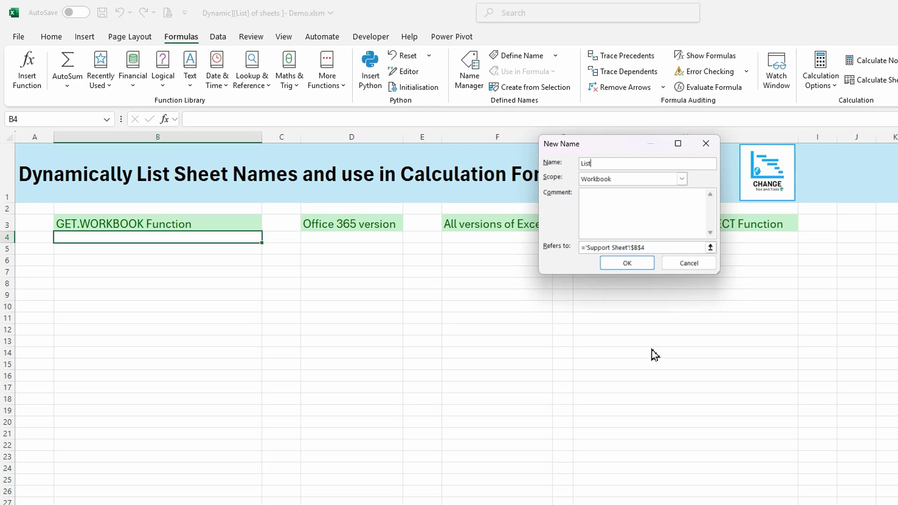
pyautogui.write('Workbook')
pyautogui.moveTo(657, 251); pyautogui.dragTo(513, 248)
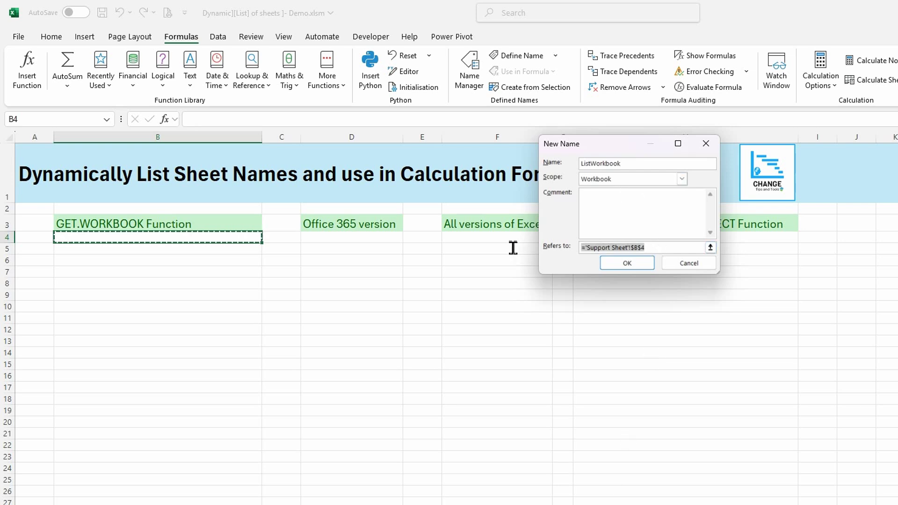
pyautogui.hotkey('ctrl', 'v')
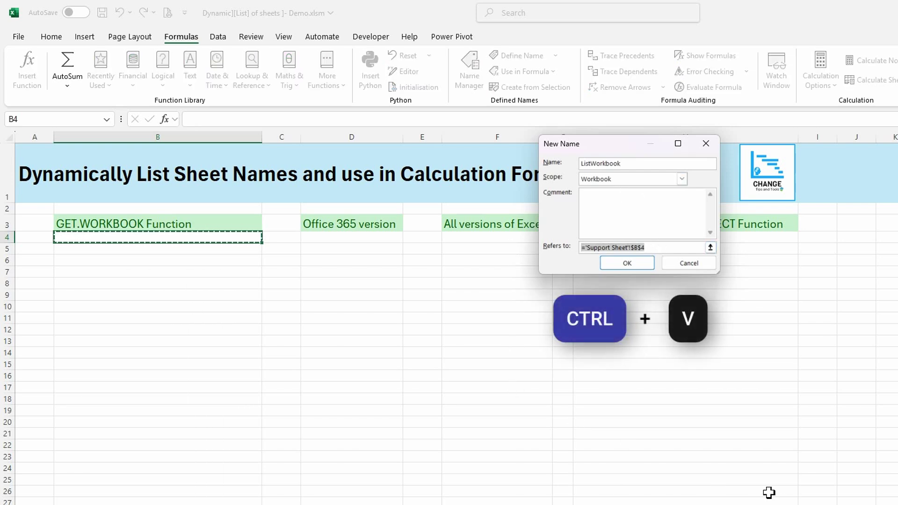
pyautogui.click(628, 263)
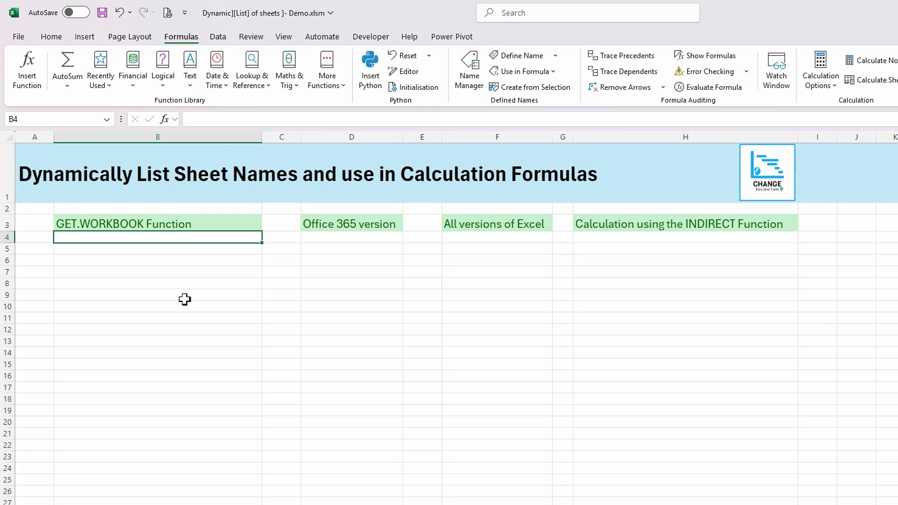
# Enter the formula =TRANSPOSE(ListWorkbook) in cell B4 to list the sheet names vertically.
pyautogui.write('=')
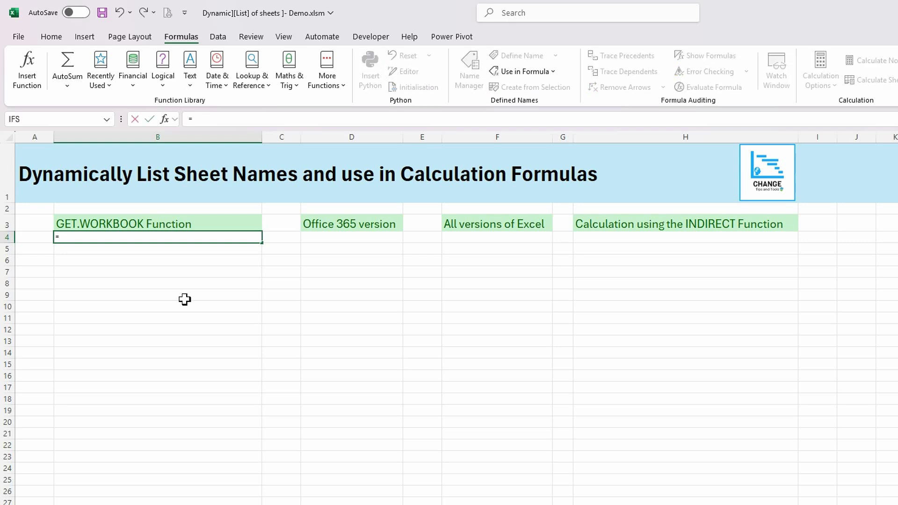
pyautogui.write('li')
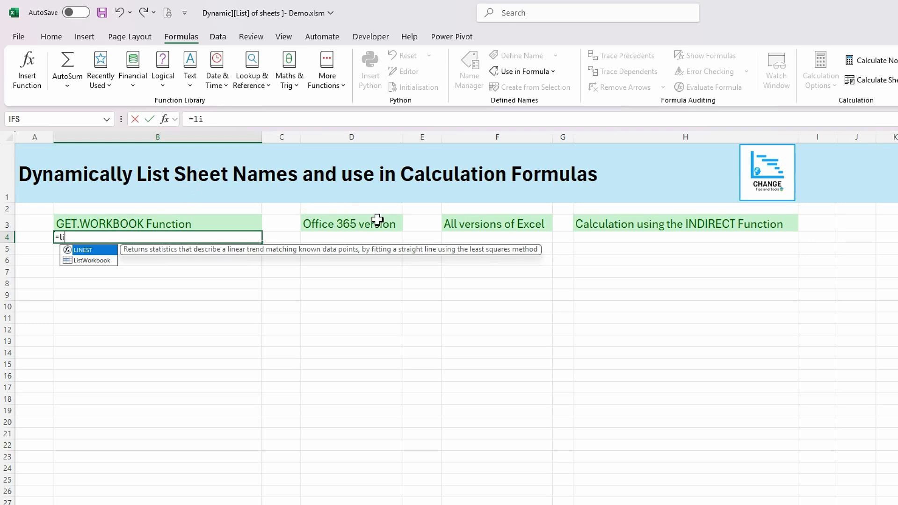
pyautogui.click(89, 263)
pyautogui.doubleClick(89, 262)
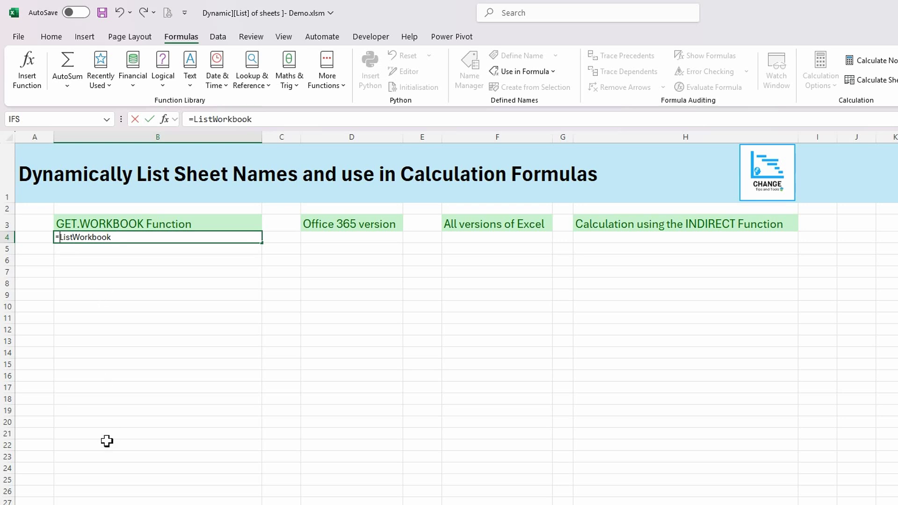
pyautogui.press('Home')
pyautogui.press('Right')
pyautogui.write('trans')
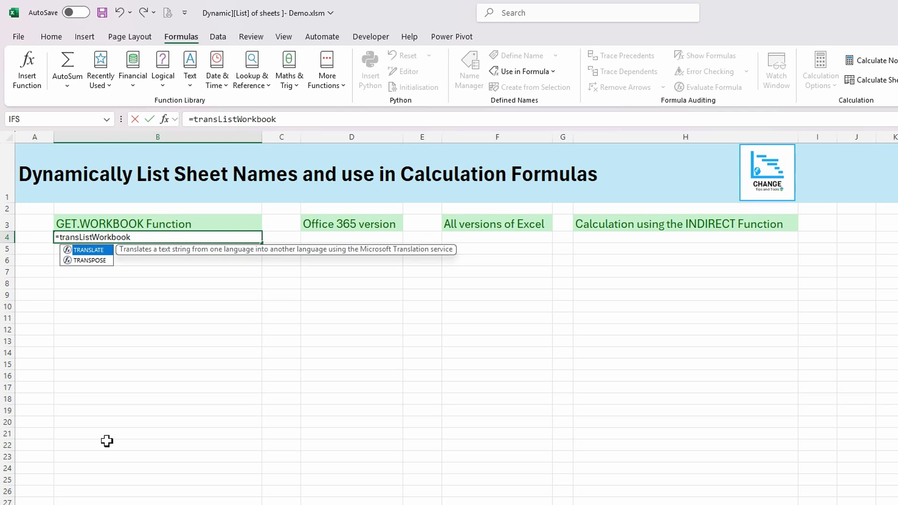
pyautogui.doubleClick(100, 261)
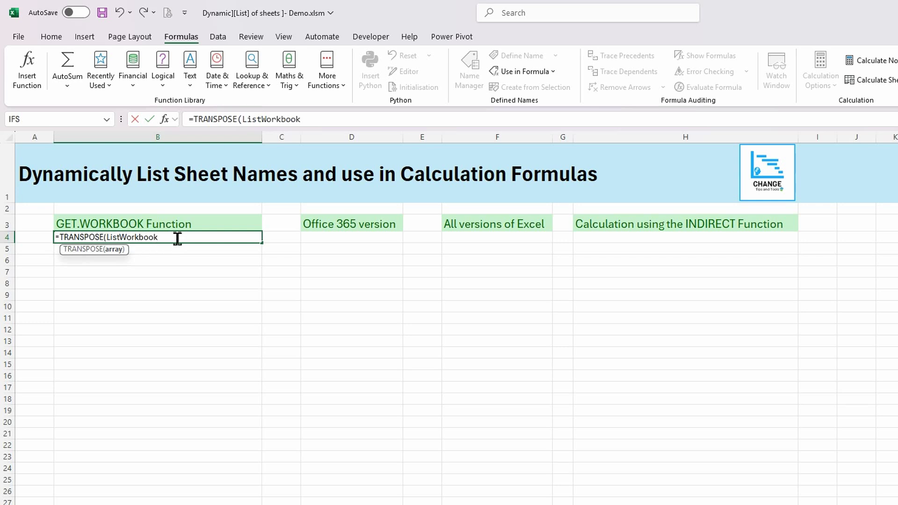
pyautogui.write(')')
pyautogui.press('Return')
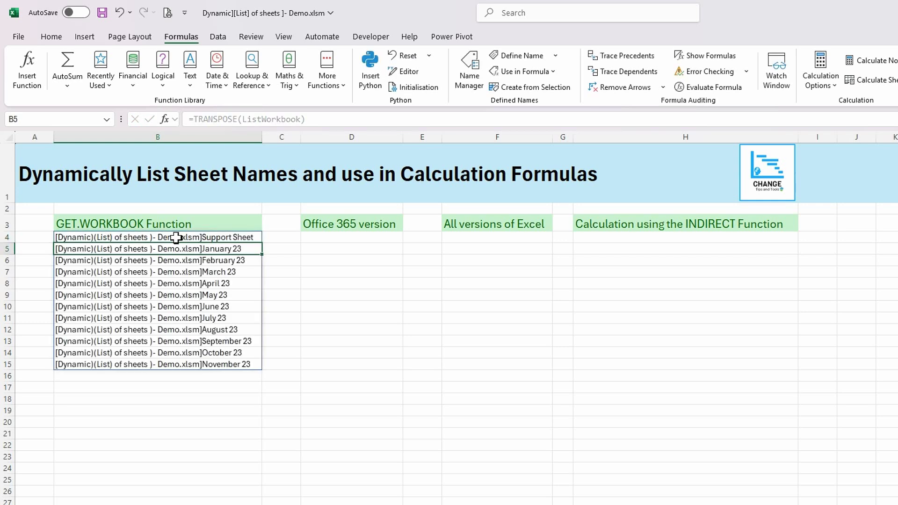
# Start a REPLACE formula in cell B19 with get.workbook(1) as the old text and 1 as the start number.
pyautogui.click(202, 426)
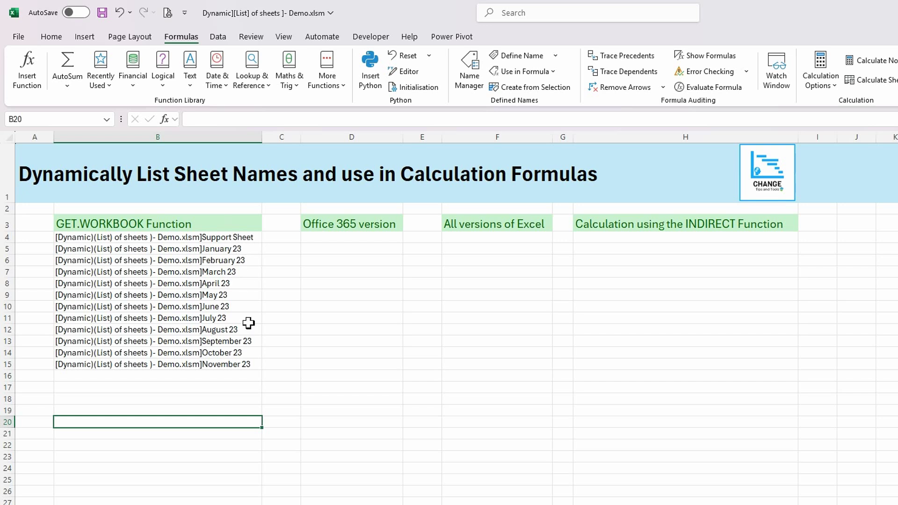
pyautogui.click(124, 411)
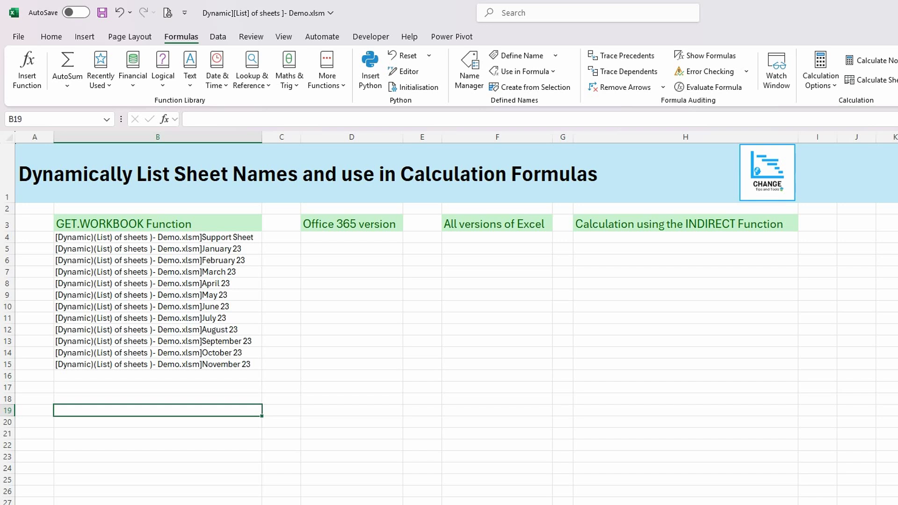
pyautogui.write('=r')
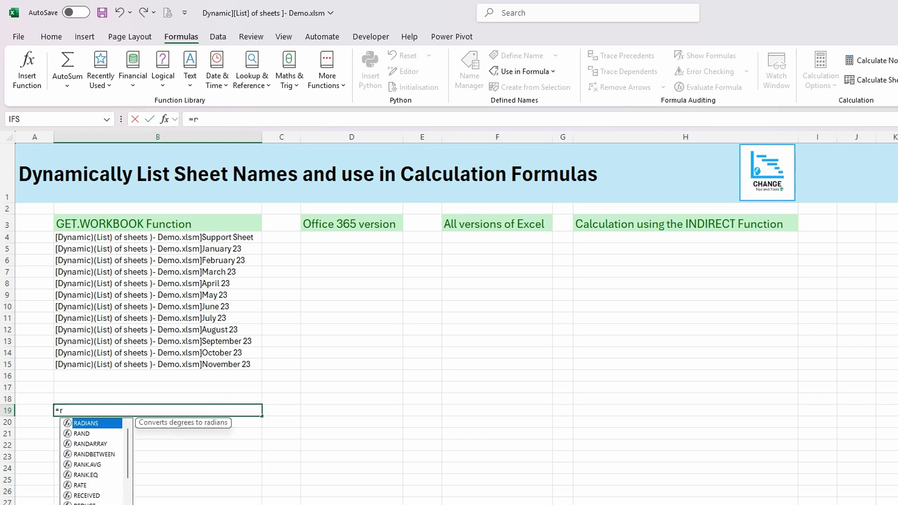
pyautogui.write('eplace')
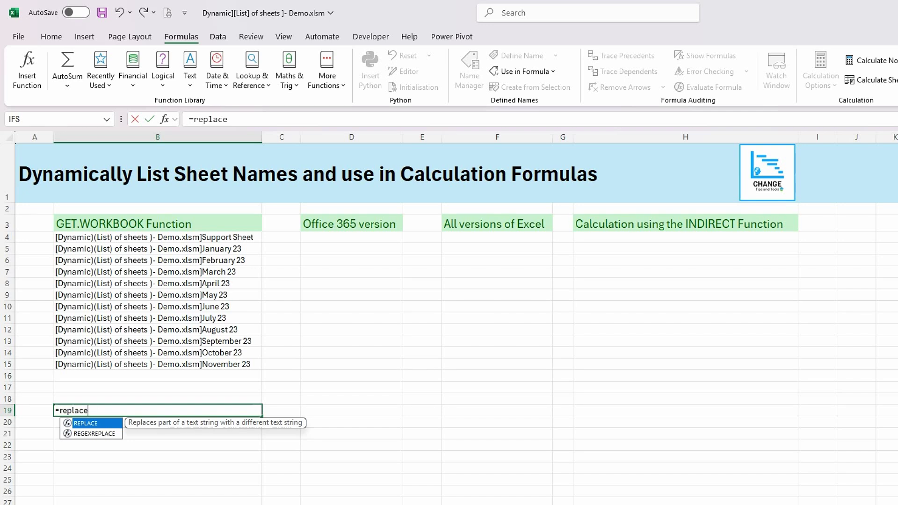
pyautogui.press('Tab')
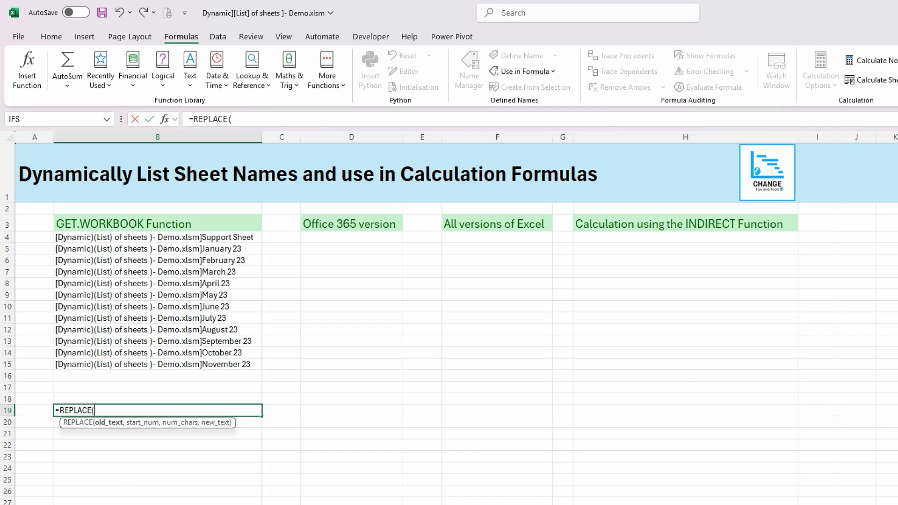
pyautogui.write('get')
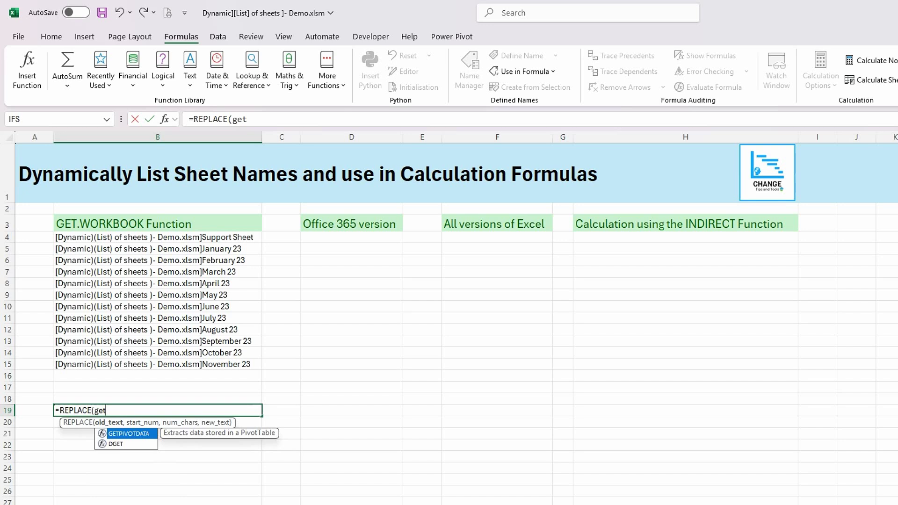
pyautogui.write('.w')
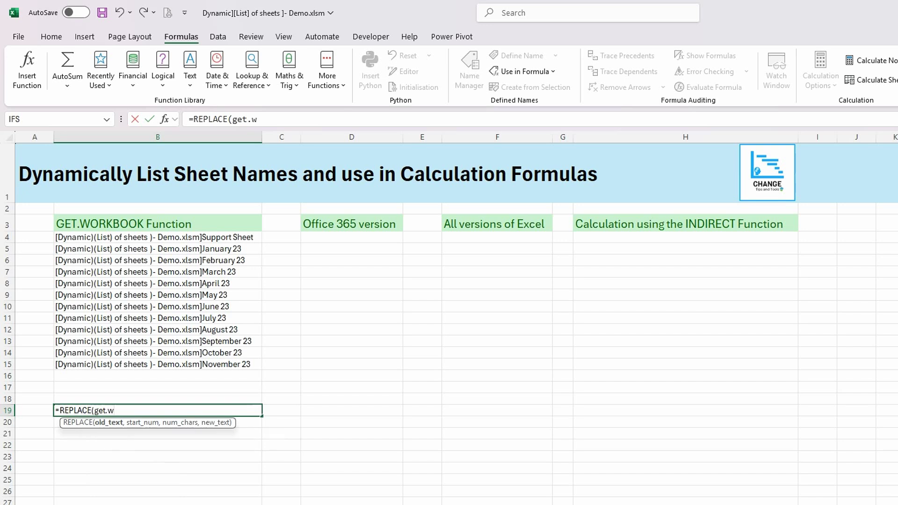
pyautogui.write('orkbook(')
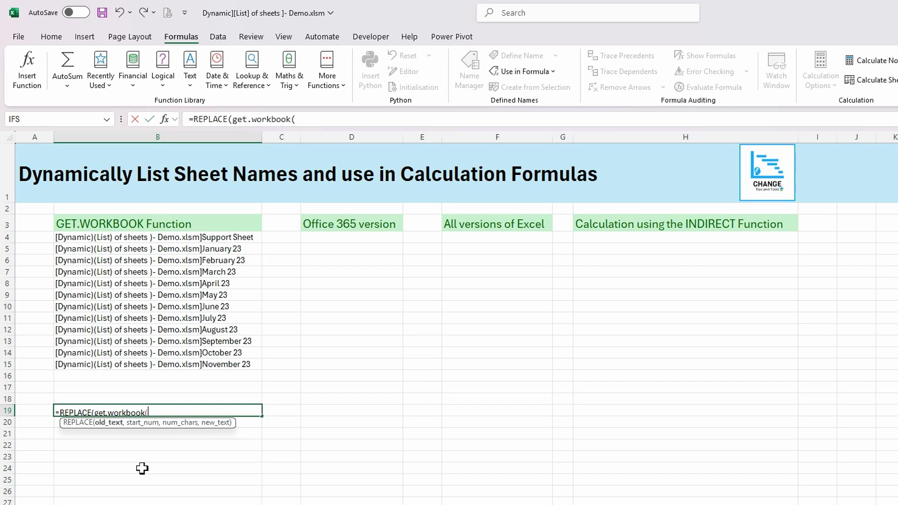
pyautogui.write('1')
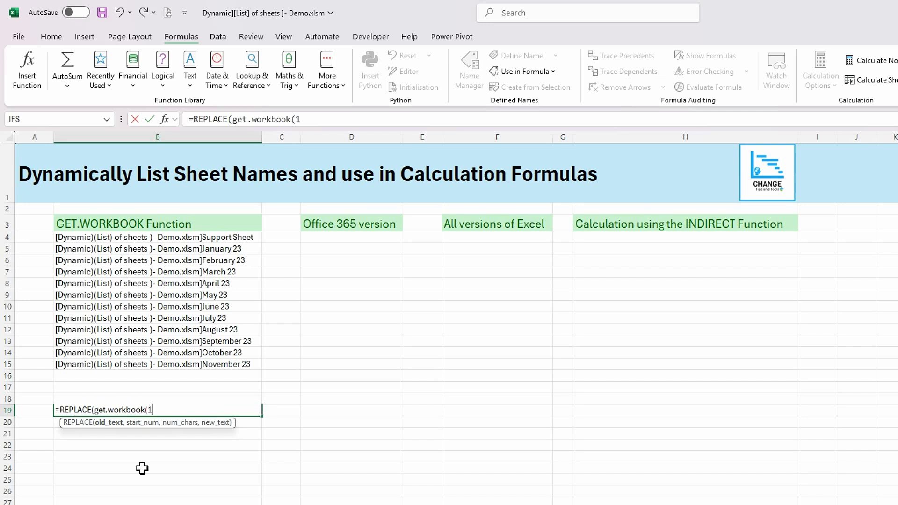
pyautogui.write(')')
pyautogui.write(',')
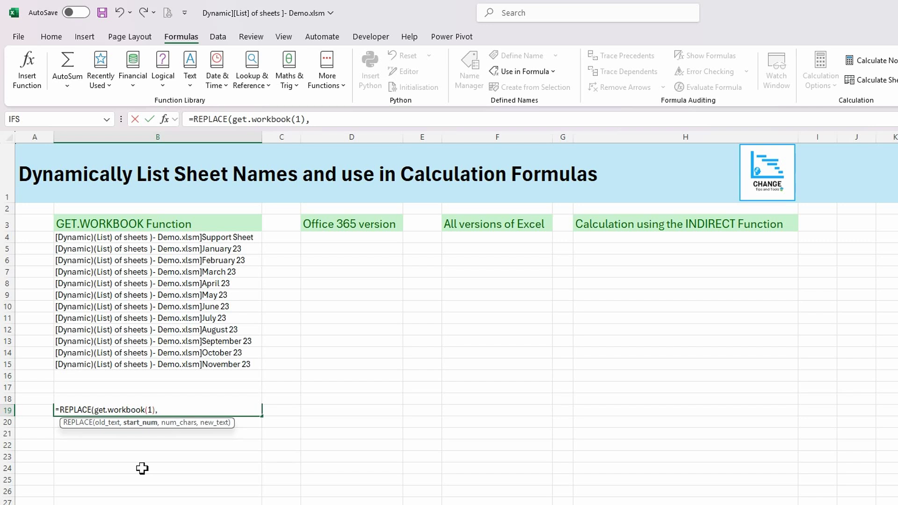
pyautogui.write('1,')
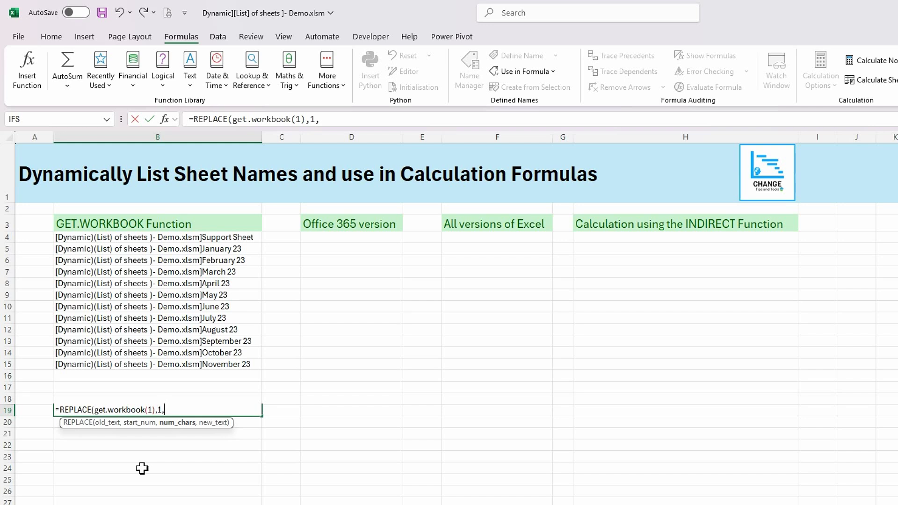
# Complete the REPLACE formula in B19 with FIND("]",get.workbook(1)) as the number of characters and "" as the new text.
pyautogui.write('find')
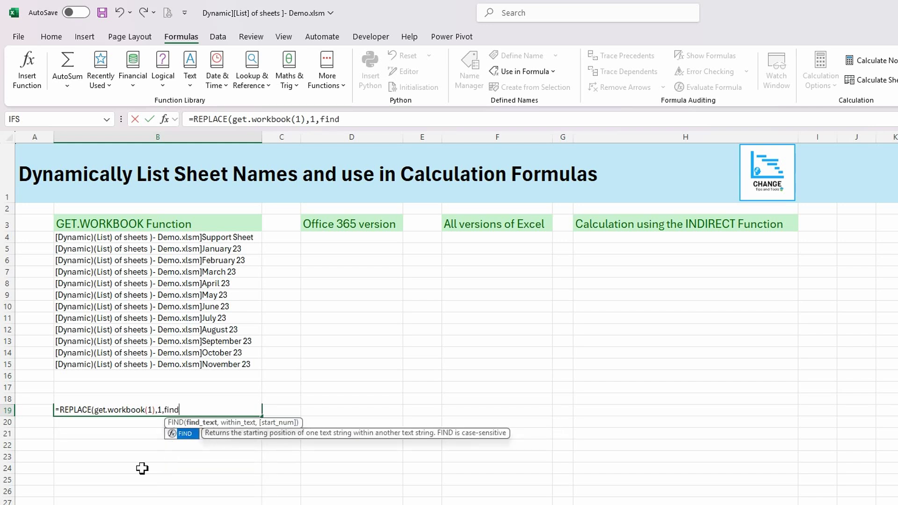
pyautogui.press('Tab')
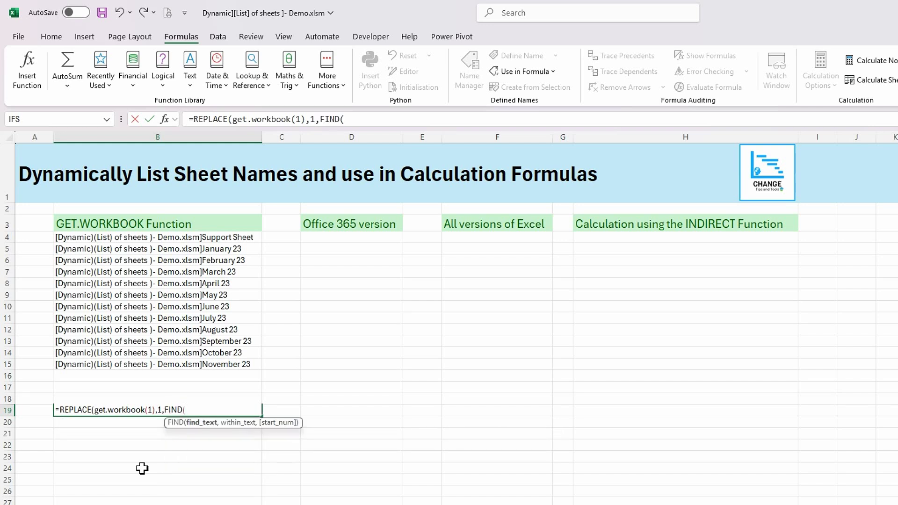
pyautogui.write('"]",')
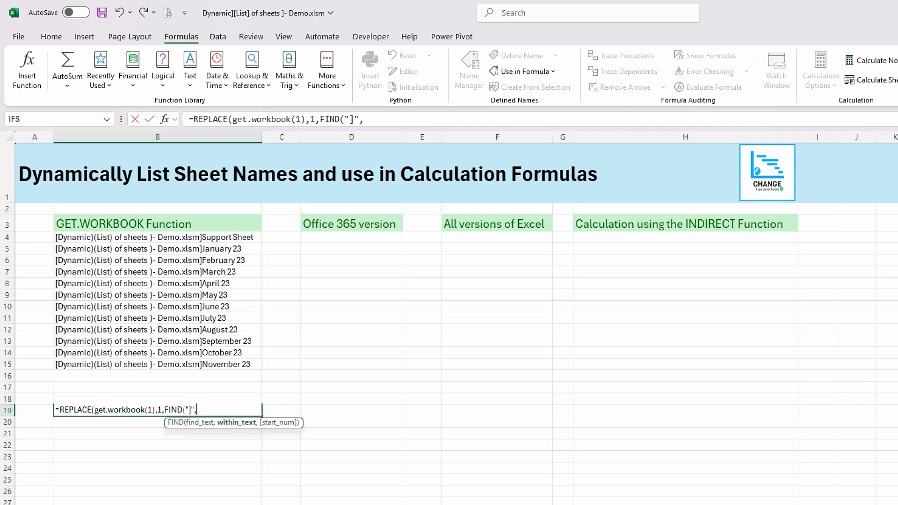
pyautogui.write('get.')
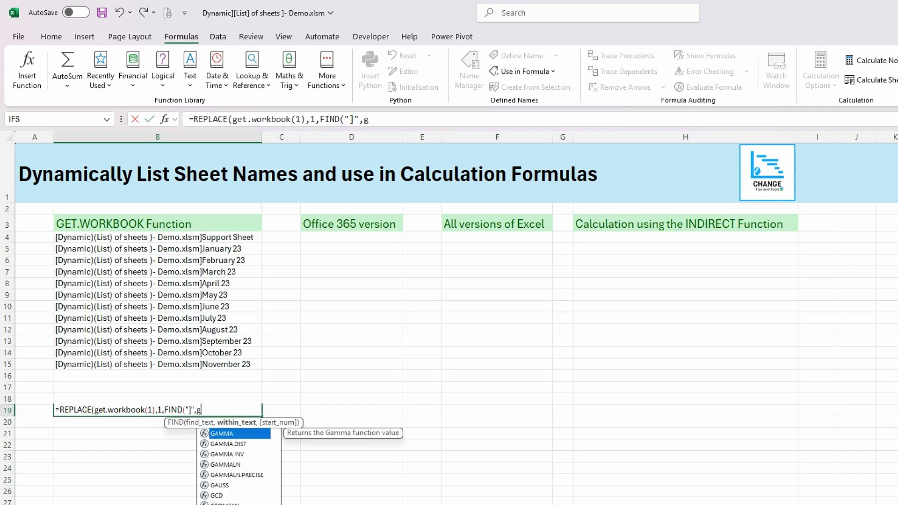
pyautogui.write('workboo')
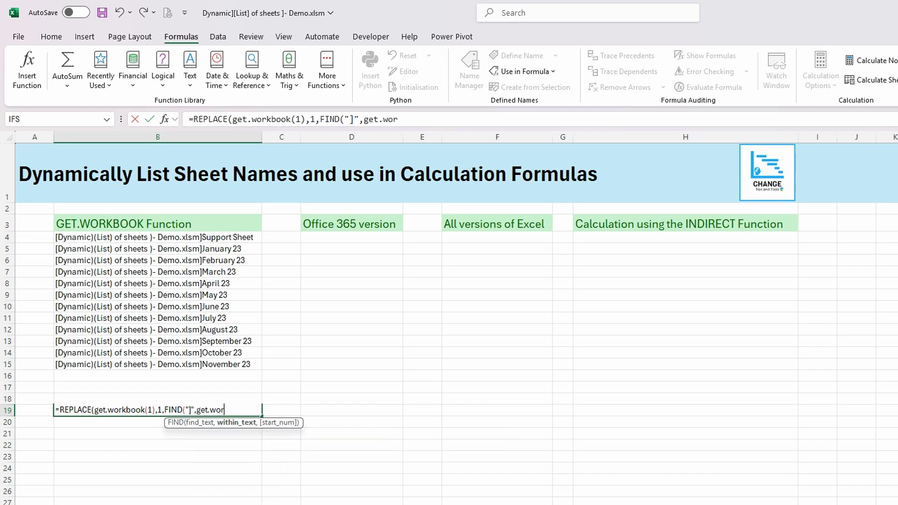
pyautogui.write('k(1)')
pyautogui.write('),')
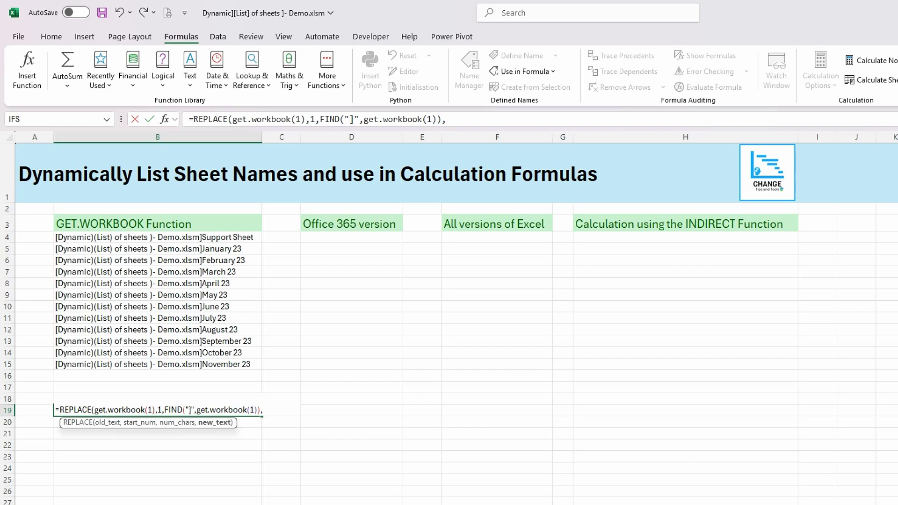
pyautogui.write('"")')
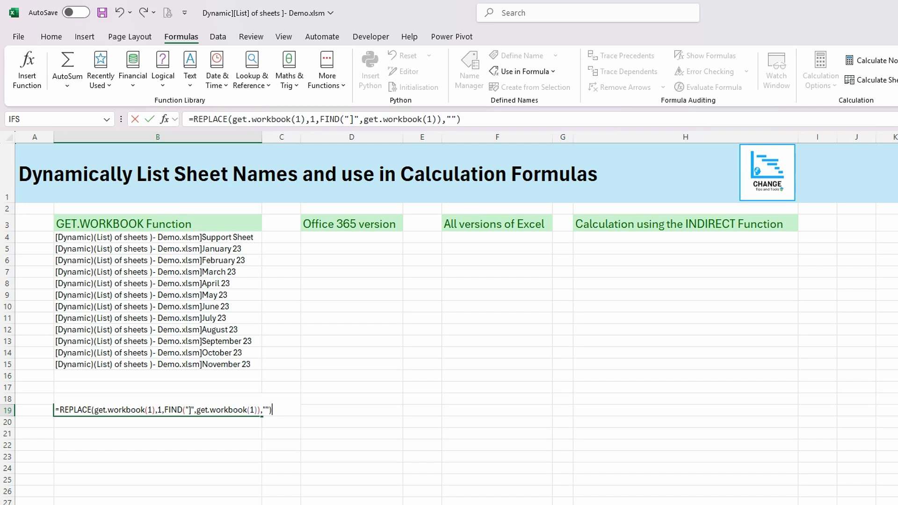
# Append &T(now()) to the end of the REPLACE formula in cell B19.
pyautogui.write('&T')
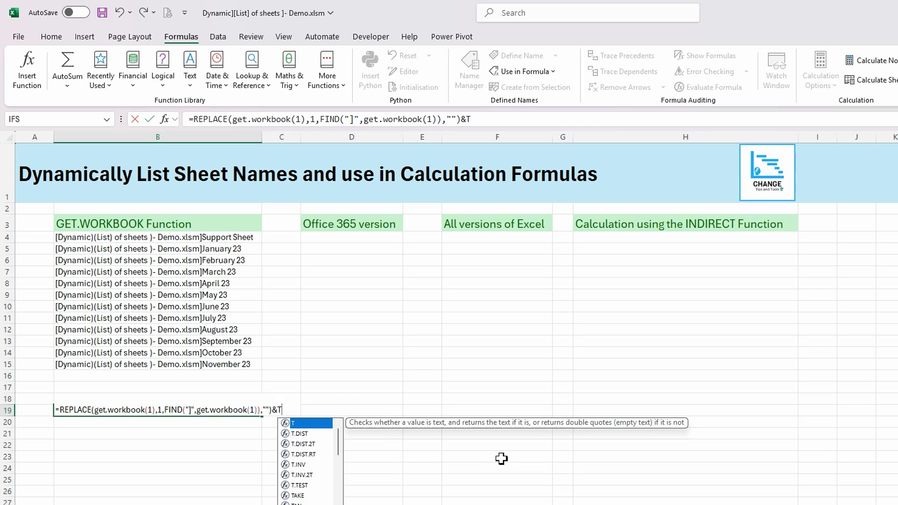
pyautogui.write('(')
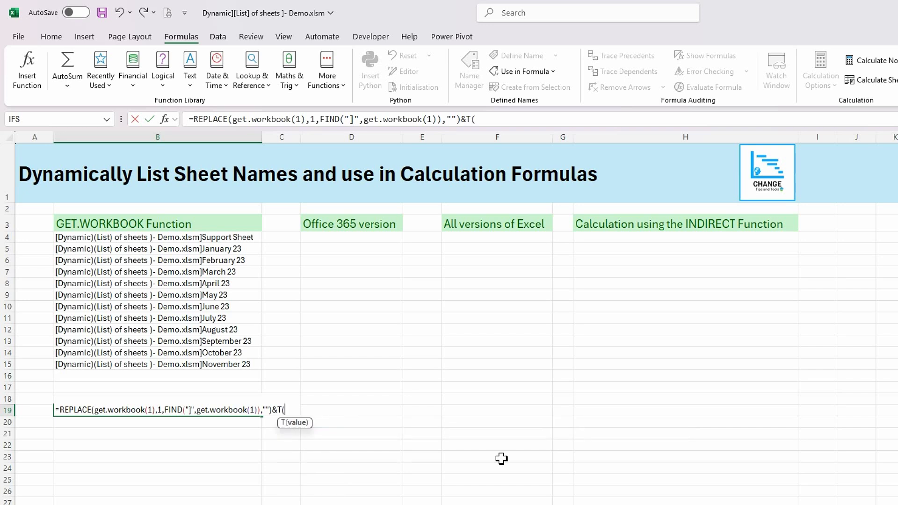
pyautogui.write('now()')
pyautogui.write(')')
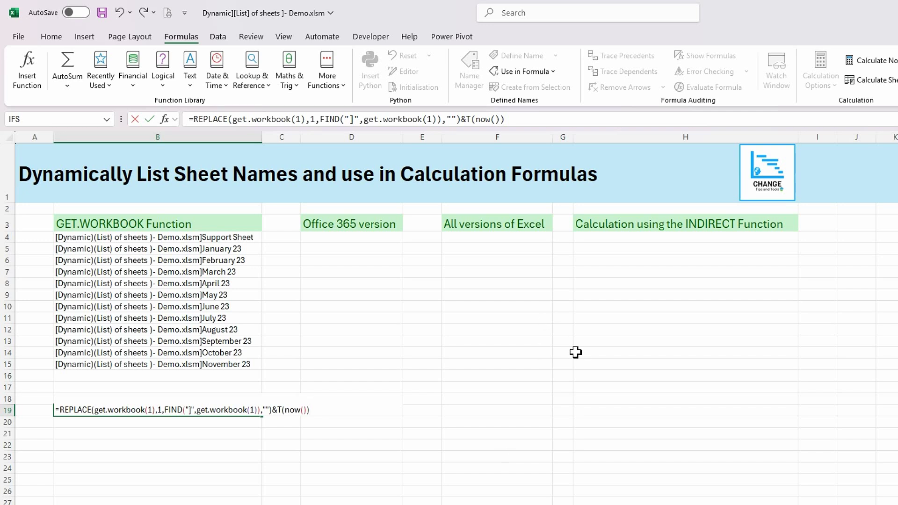
# Copy the whole REPLACE formula text from cell B19 and cancel the entry, leaving the cell empty.
pyautogui.moveTo(311, 409); pyautogui.dragTo(28, 399)
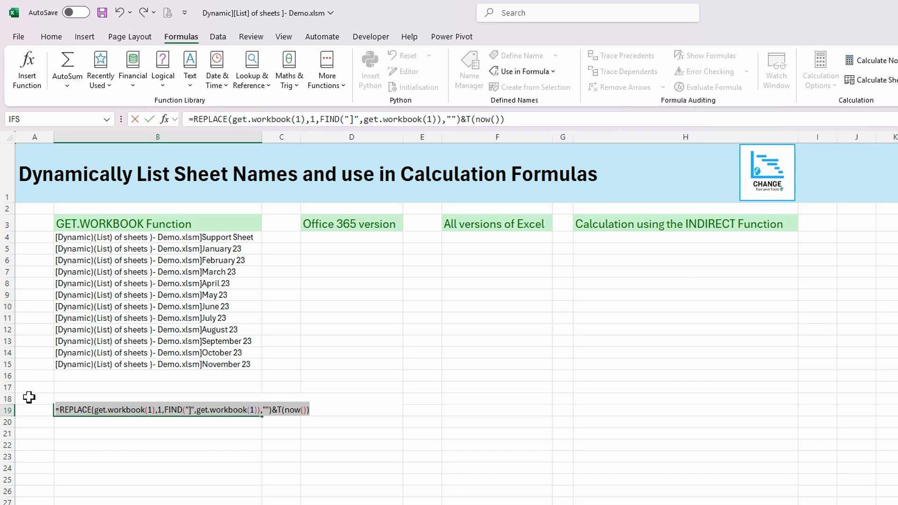
pyautogui.hotkey('ctrl', 'c')
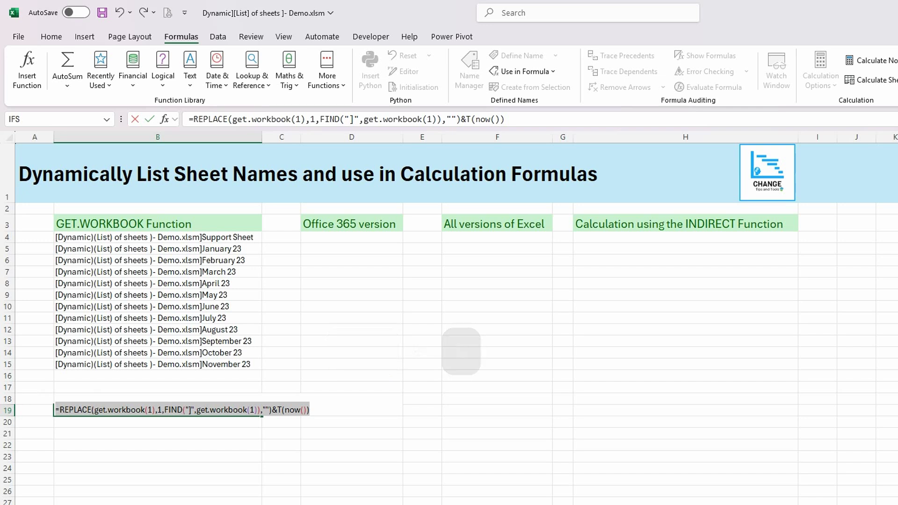
pyautogui.press('Escape')
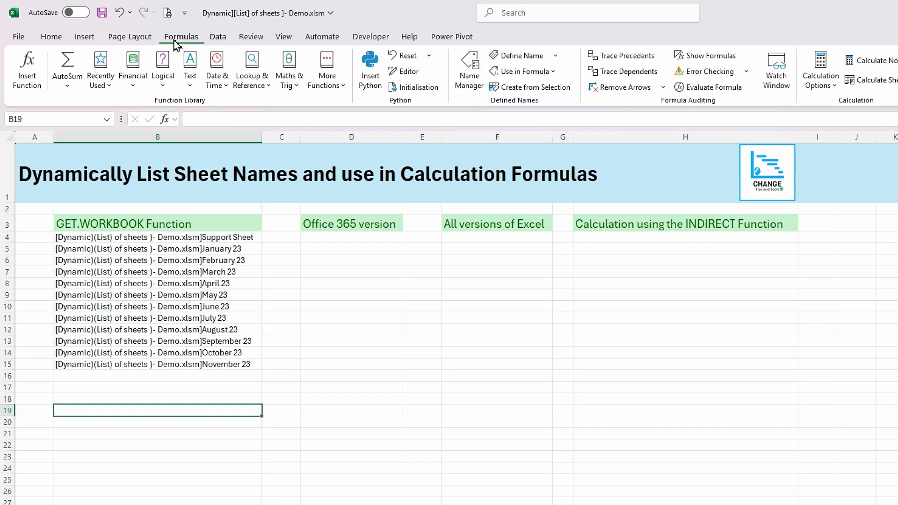
# Define a workbook-scoped name ListTabs that refers to the copied REPLACE formula.
pyautogui.click(517, 57)
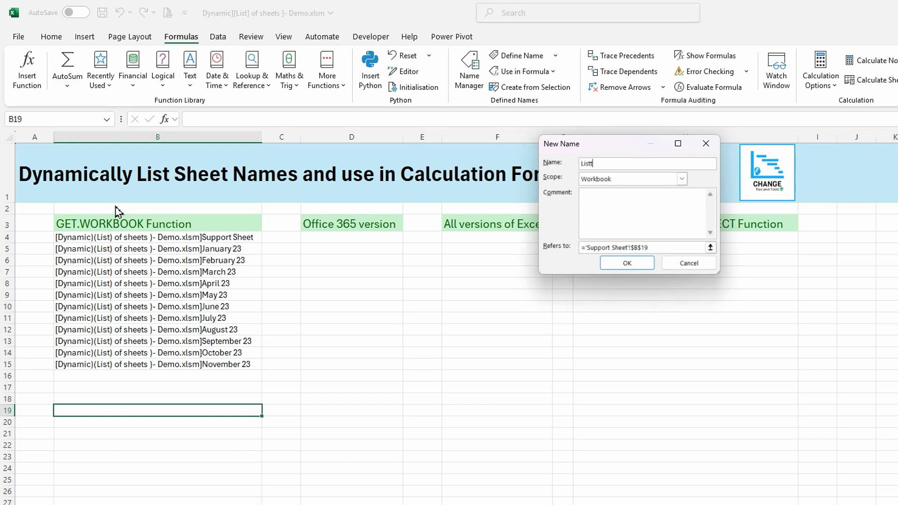
pyautogui.write('ListTabs')
pyautogui.click(658, 248)
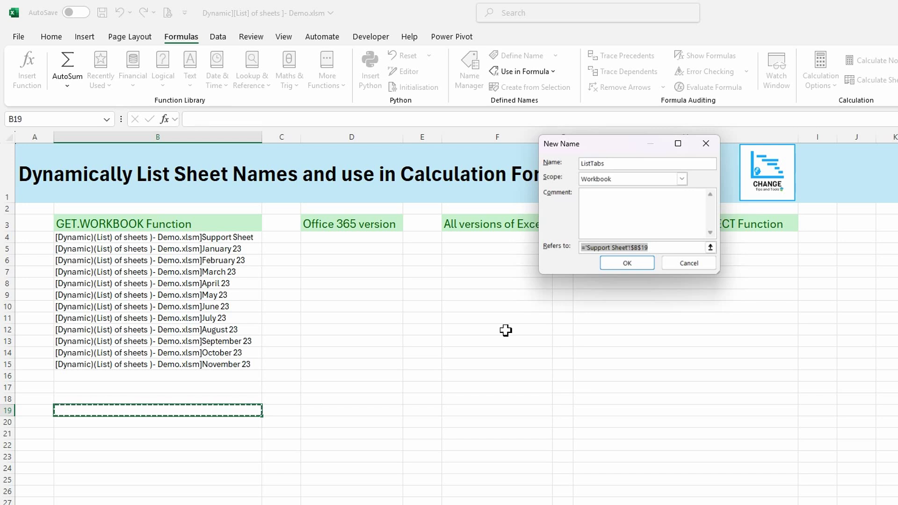
pyautogui.hotkey('ctrl', 'v')
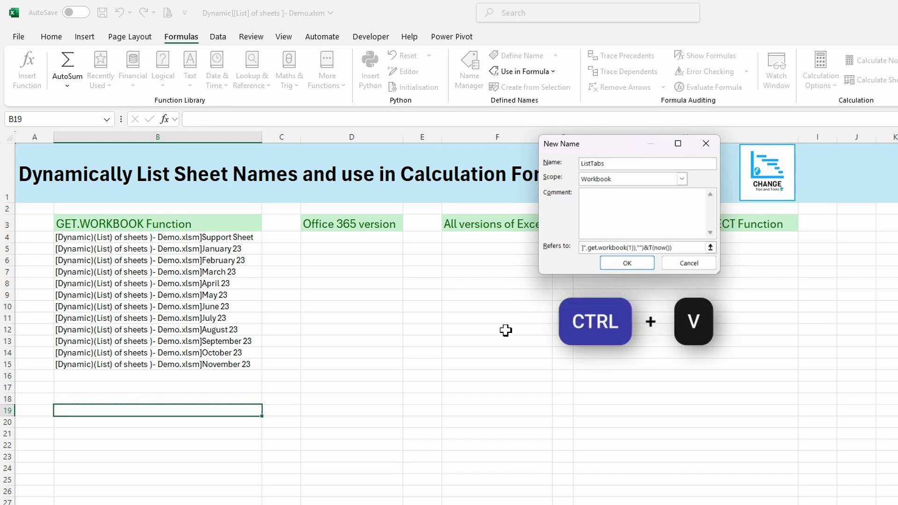
pyautogui.click(628, 263)
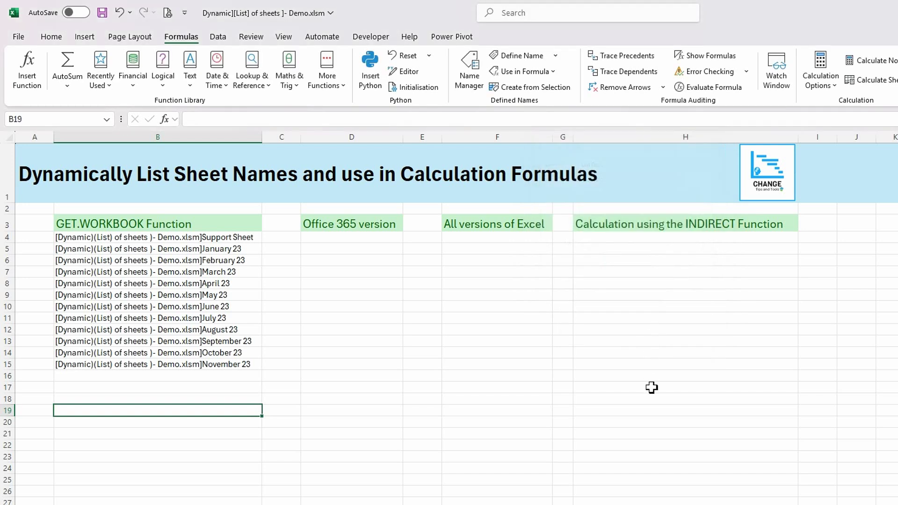
# Enter the formula =TRANSPOSE(ListTabs) in cell D4 under the Office 365 version heading.
pyautogui.click(358, 238)
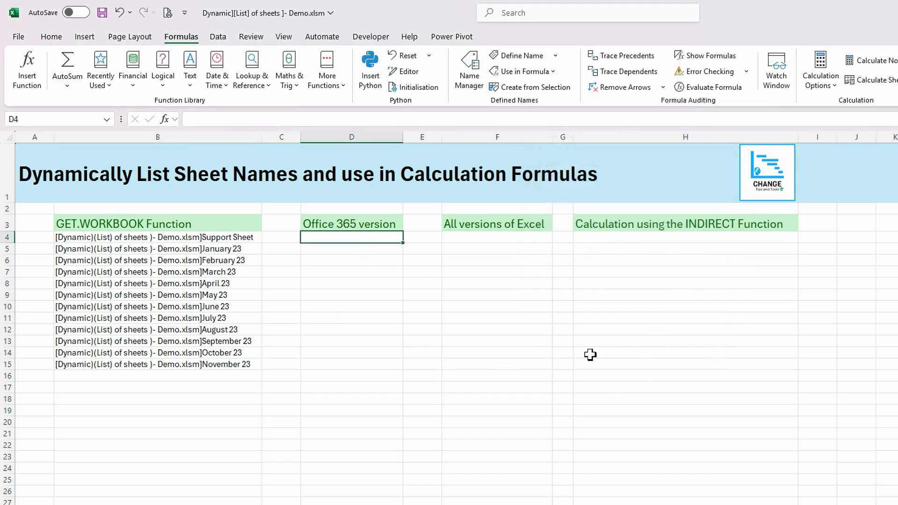
pyautogui.click(129, 237)
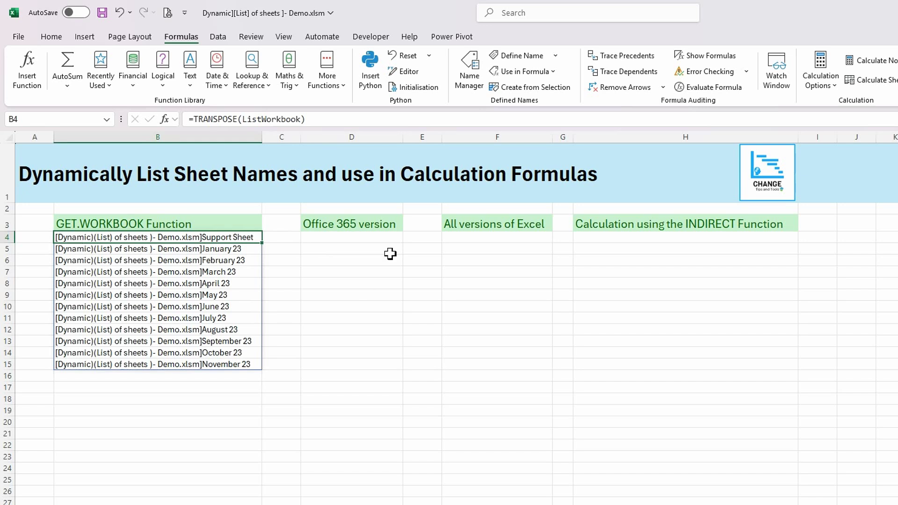
pyautogui.click(320, 239)
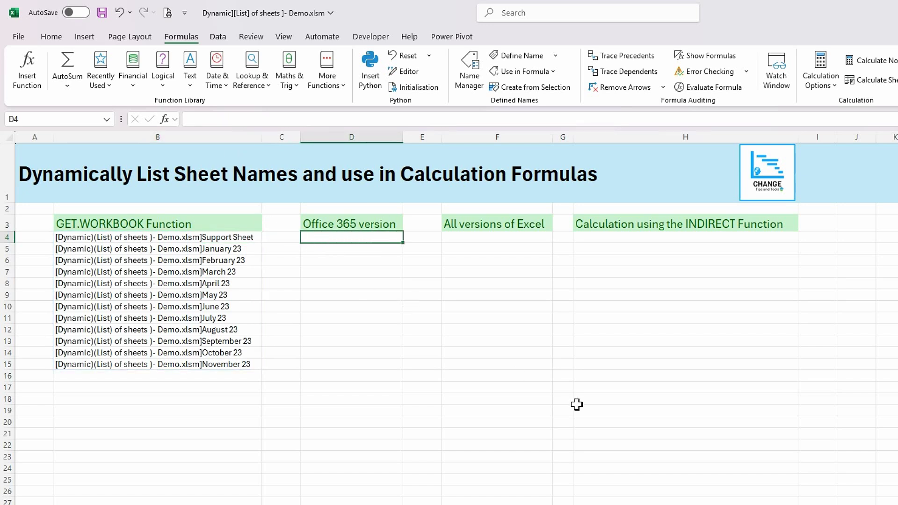
pyautogui.write('=tr')
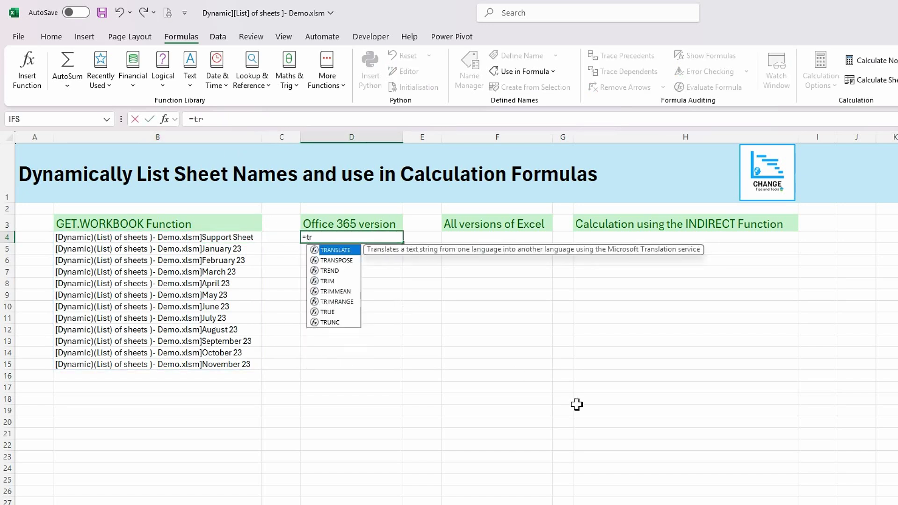
pyautogui.write('anspos')
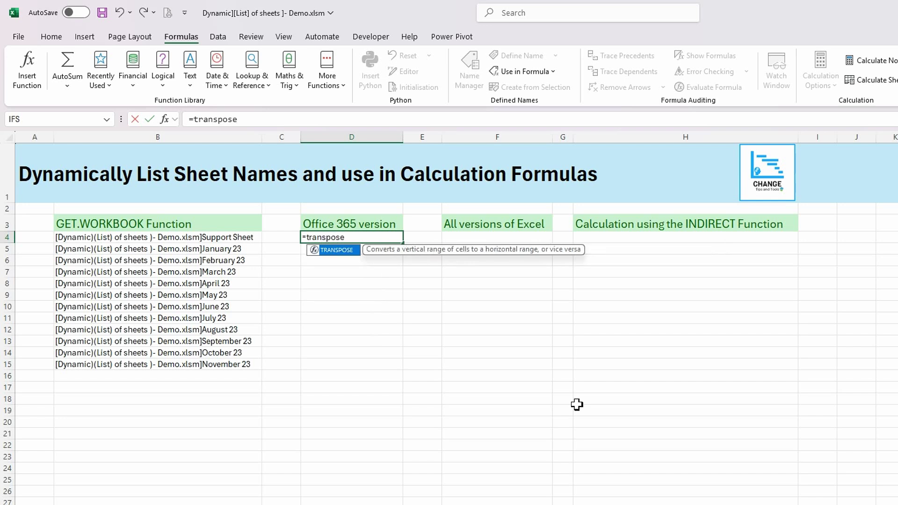
pyautogui.write('e')
pyautogui.press('Tab')
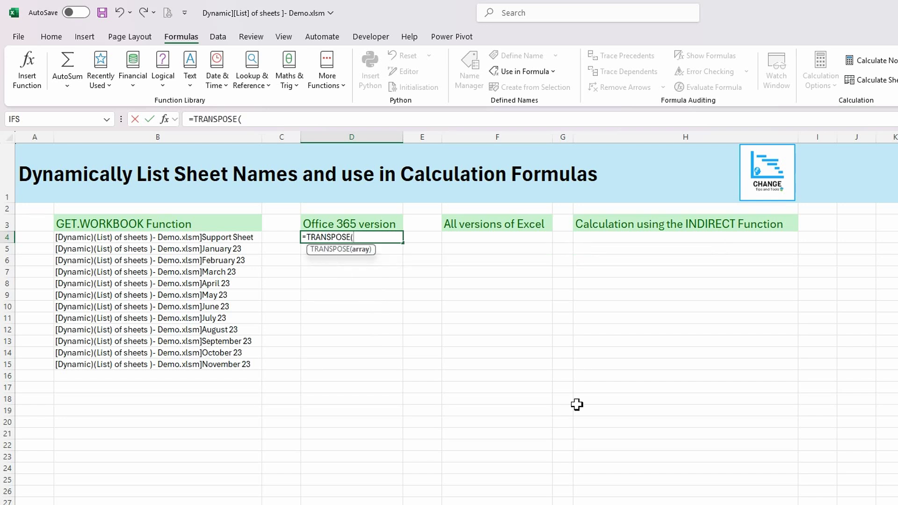
pyautogui.write('lis')
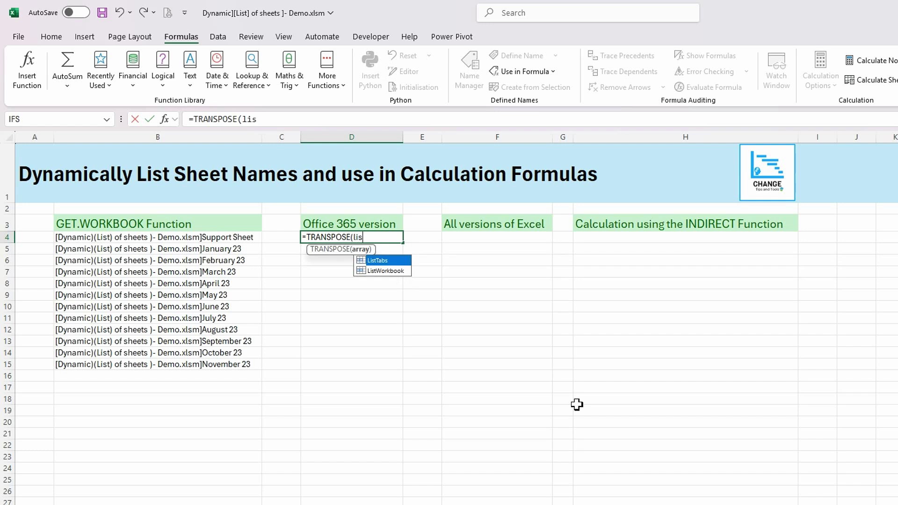
pyautogui.doubleClick(381, 262)
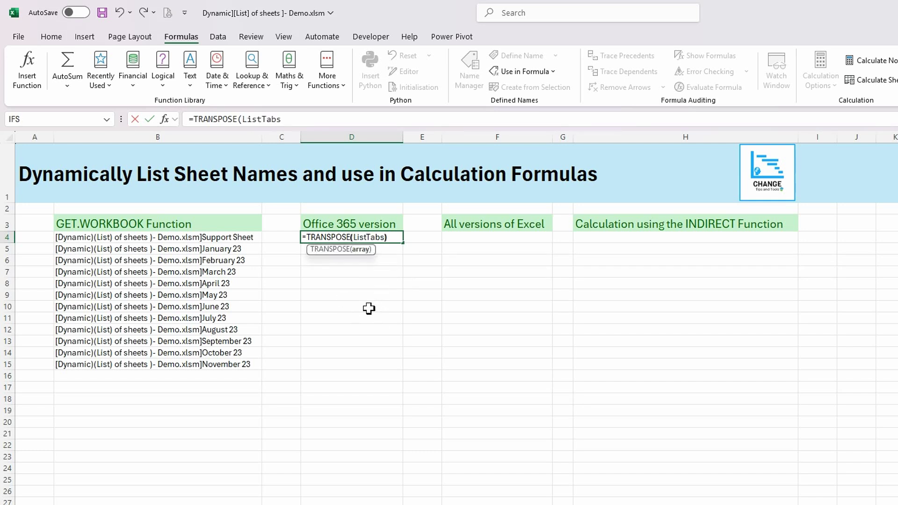
pyautogui.write(')')
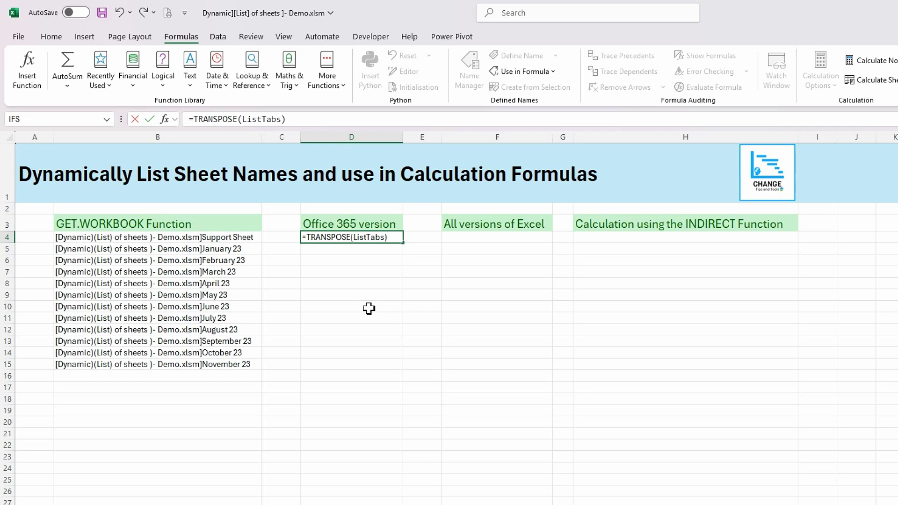
pyautogui.press('Return')
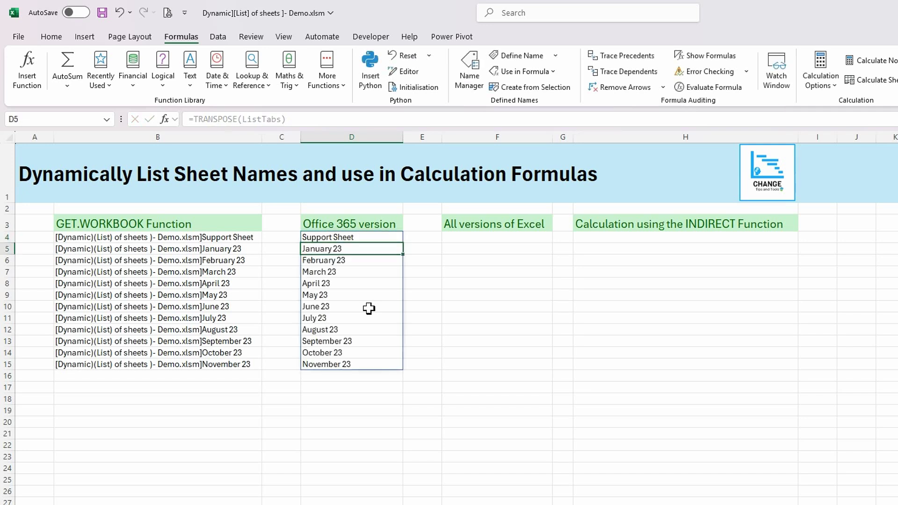
pyautogui.click(374, 448)
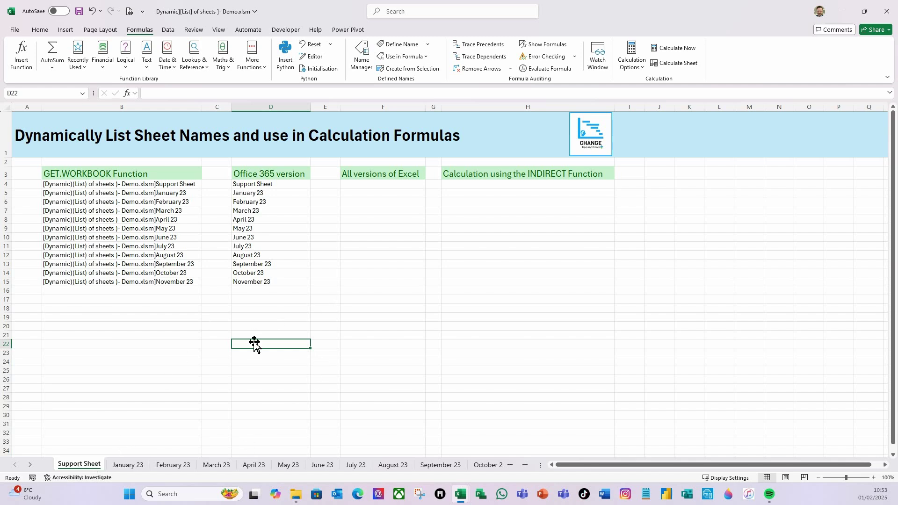
pyautogui.click(242, 327)
pyautogui.click(268, 186)
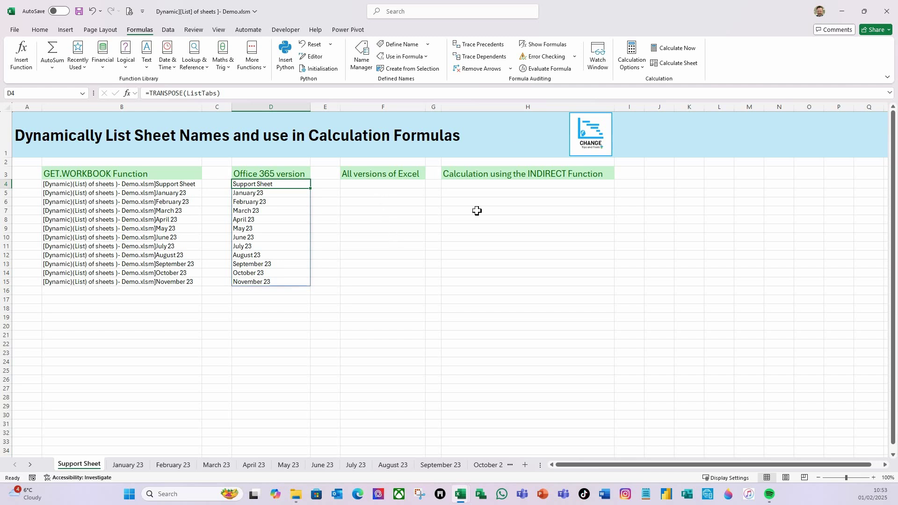
# Enter the formula =INDEX(ListTabs,ROW(A1)) in cell F4 under the All versions of Excel heading.
pyautogui.click(358, 187)
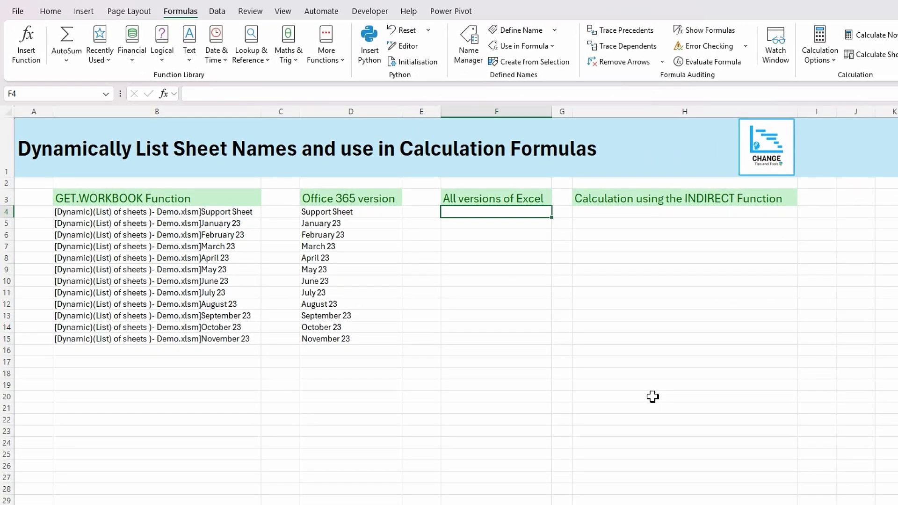
pyautogui.write('=inde')
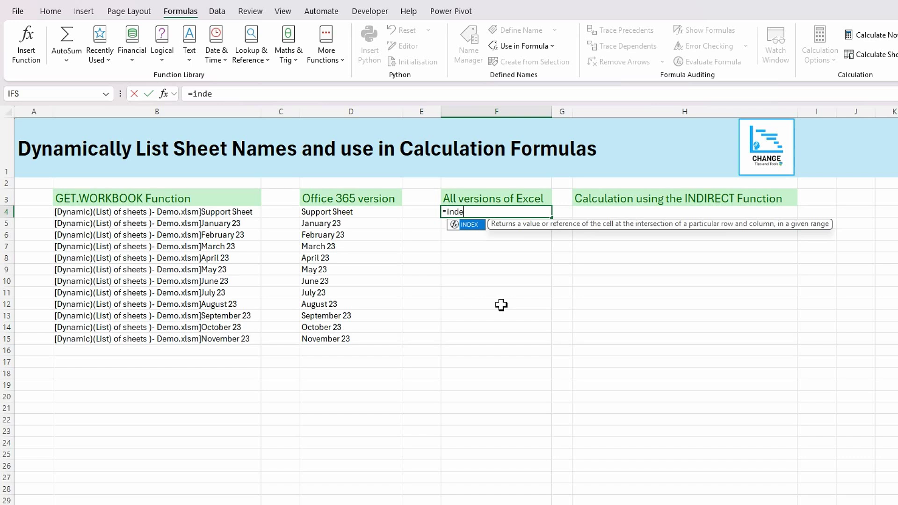
pyautogui.write('x(')
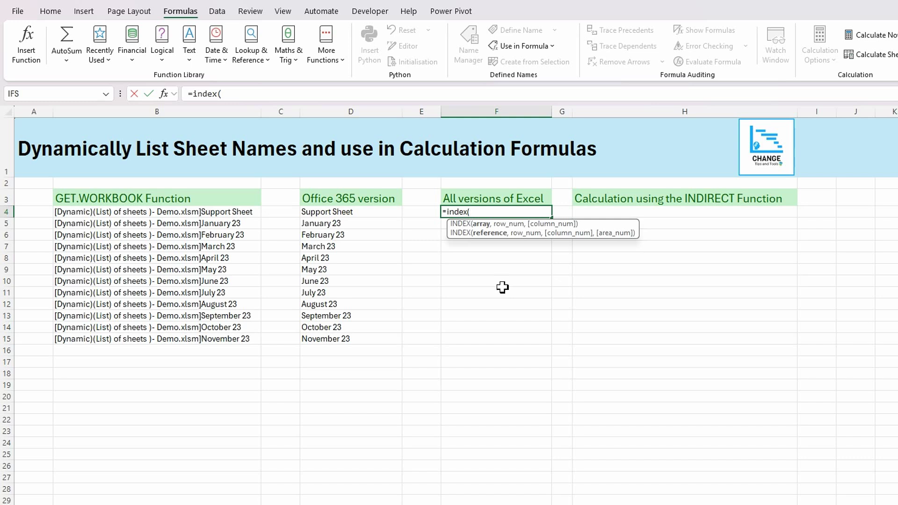
pyautogui.write('lis')
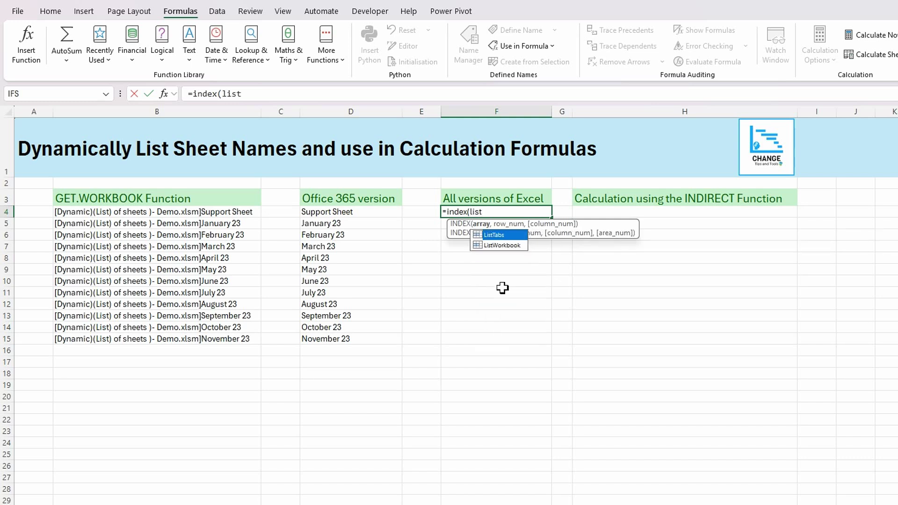
pyautogui.write('t')
pyautogui.press('Tab')
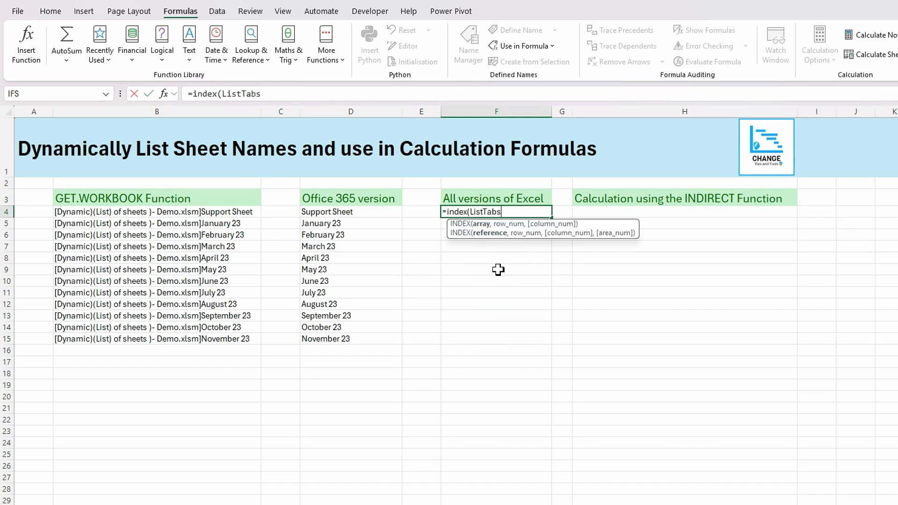
pyautogui.write(',')
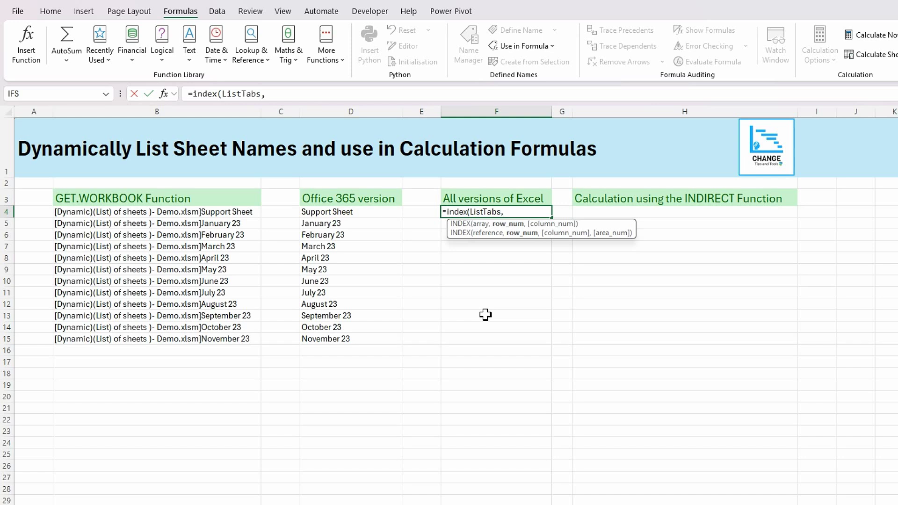
pyautogui.write('row')
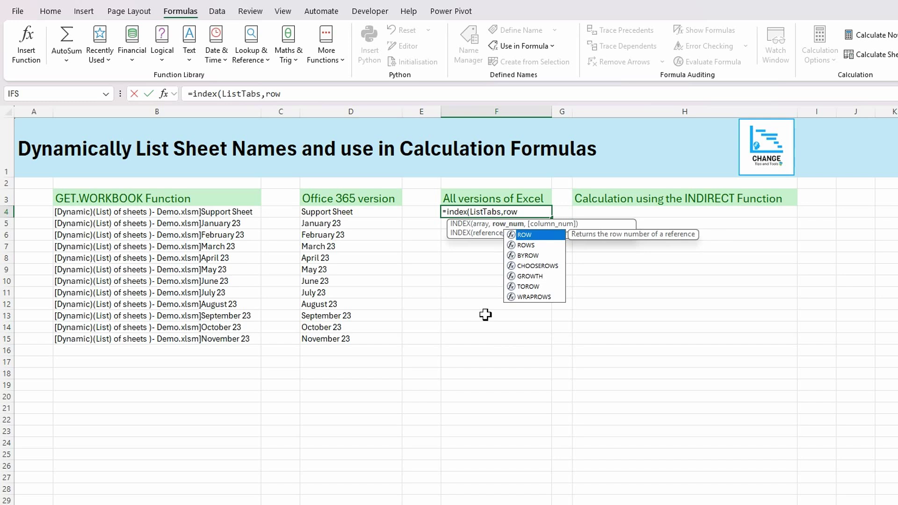
pyautogui.write('(')
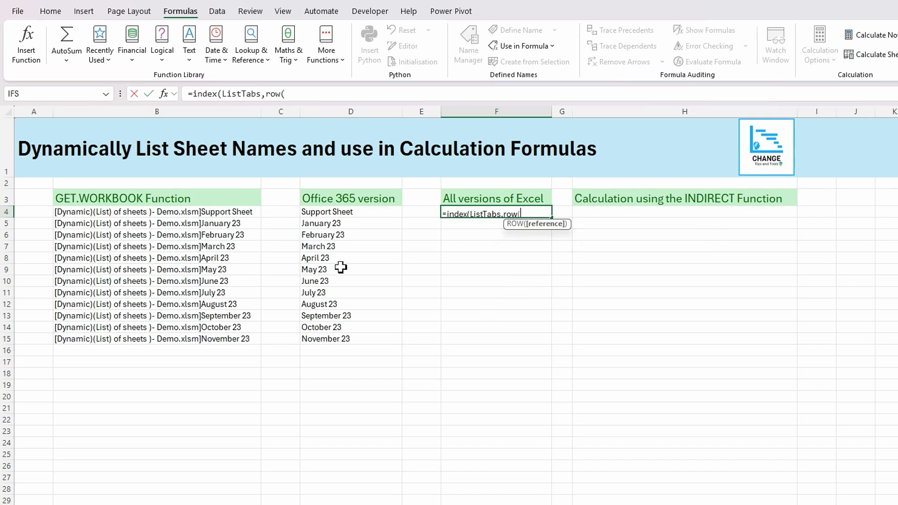
pyautogui.click(39, 129)
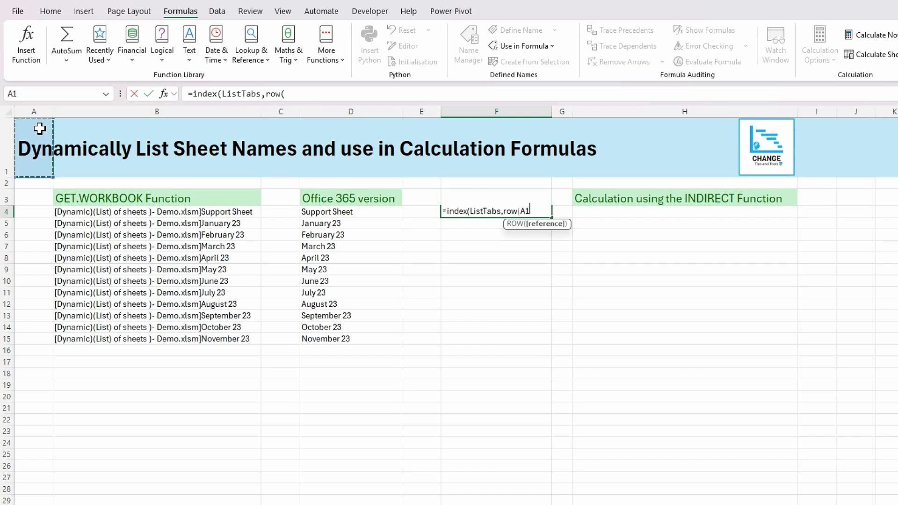
pyautogui.write(')')
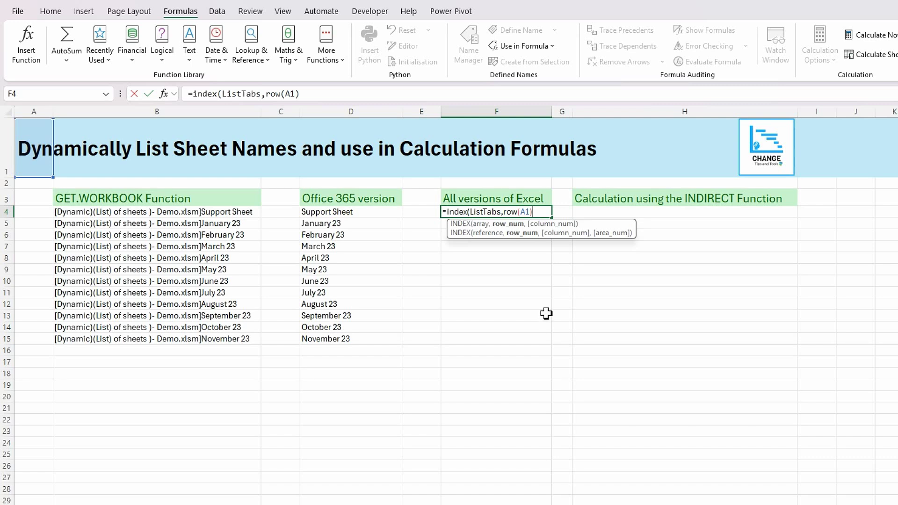
pyautogui.write(')')
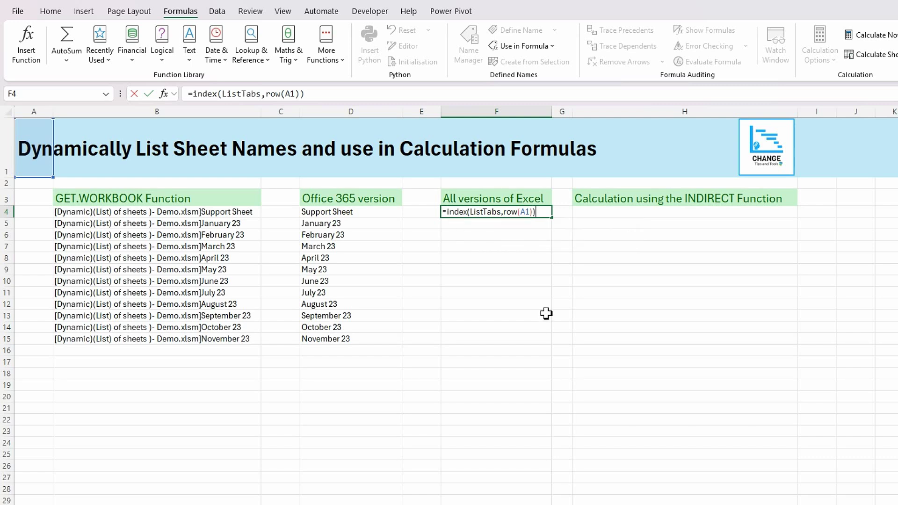
pyautogui.press('Return')
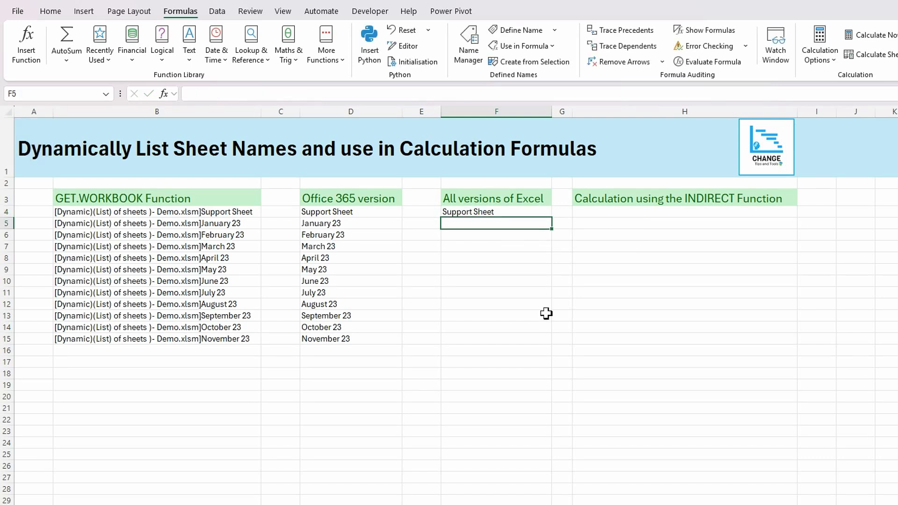
# Fill the INDEX formula from cell F4 down to F22 and inspect the formula in F16.
pyautogui.click(467, 212)
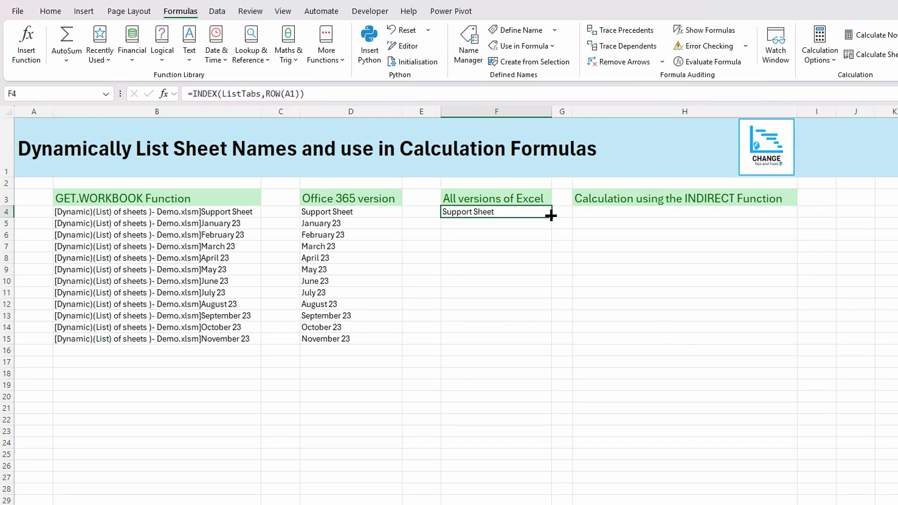
pyautogui.moveTo(547, 218); pyautogui.dragTo(546, 428)
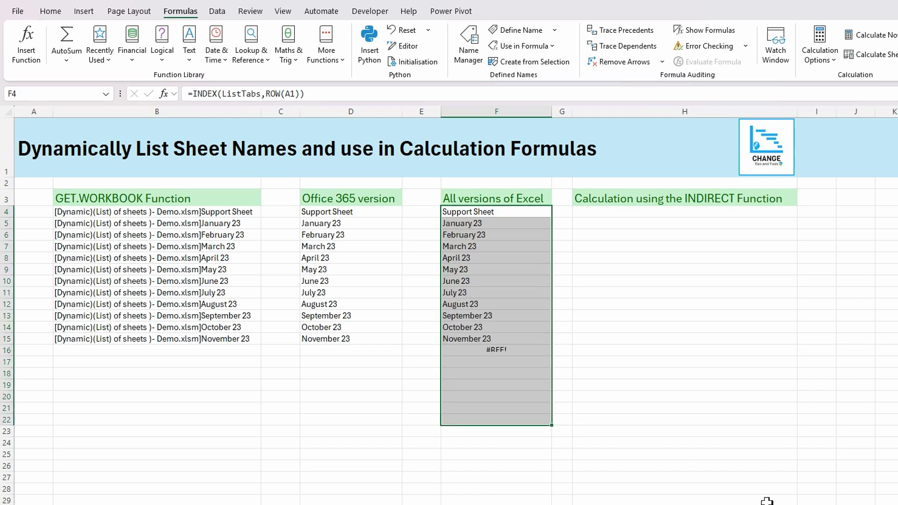
pyautogui.click(497, 350)
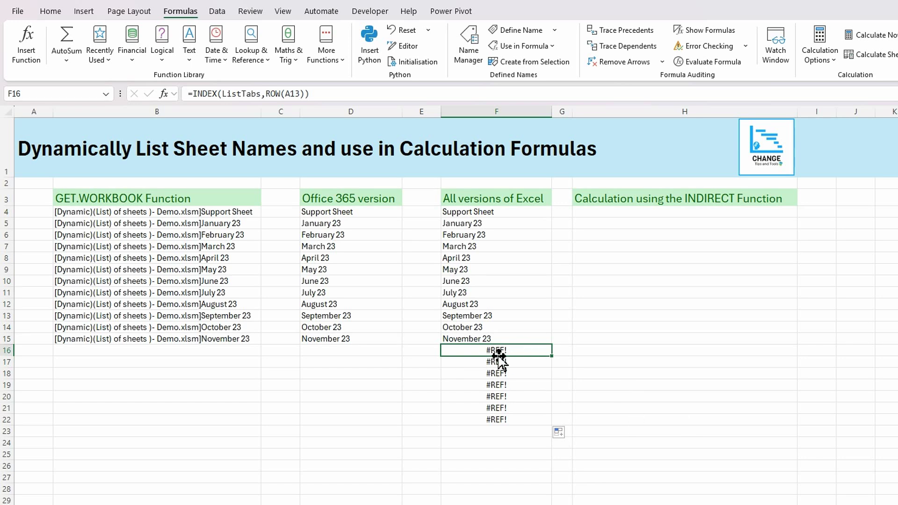
# Wrap the formula in cell F4 in IFERROR with an empty-text fallback, giving =IFERROR(INDEX(ListTabs,ROW(A1)),"").
pyautogui.click(470, 214)
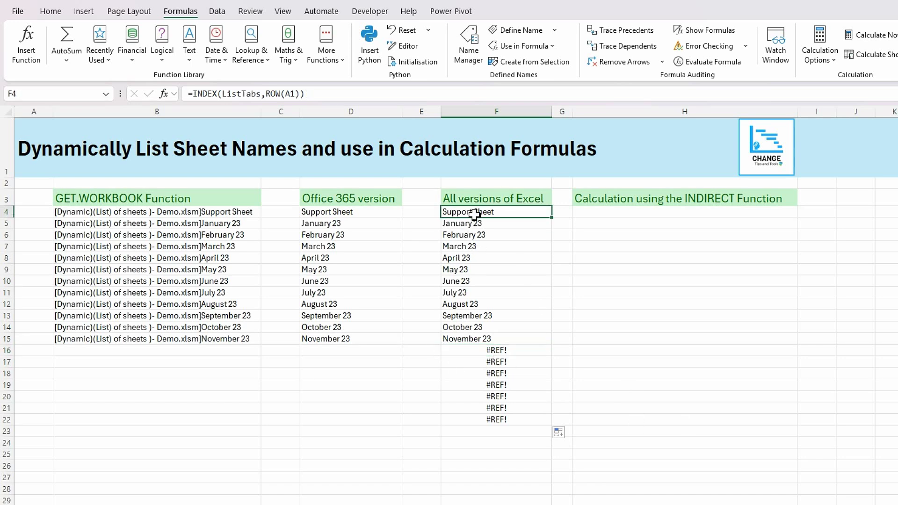
pyautogui.click(192, 93)
pyautogui.write('iferro')
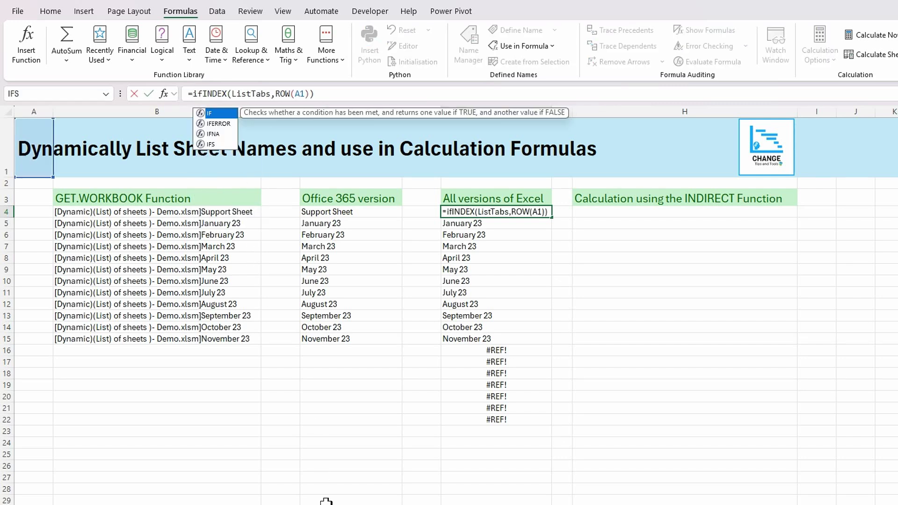
pyautogui.write('r')
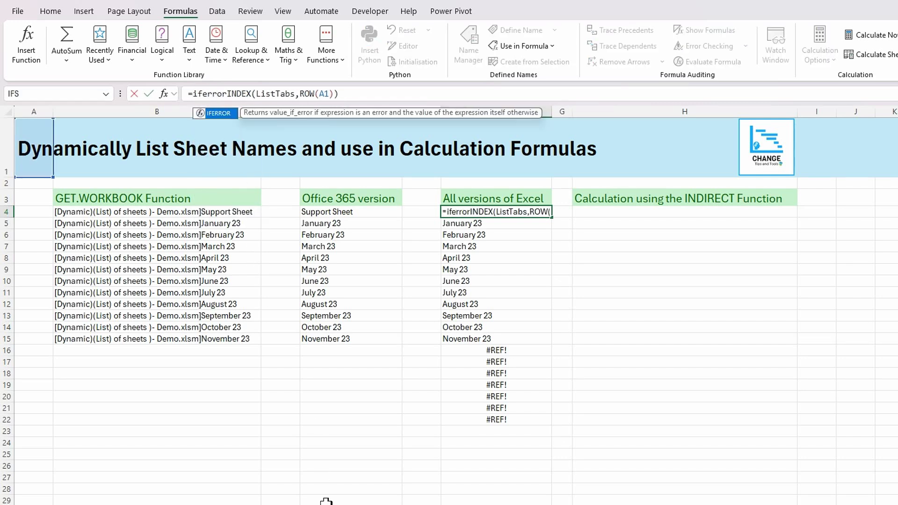
pyautogui.press('Tab')
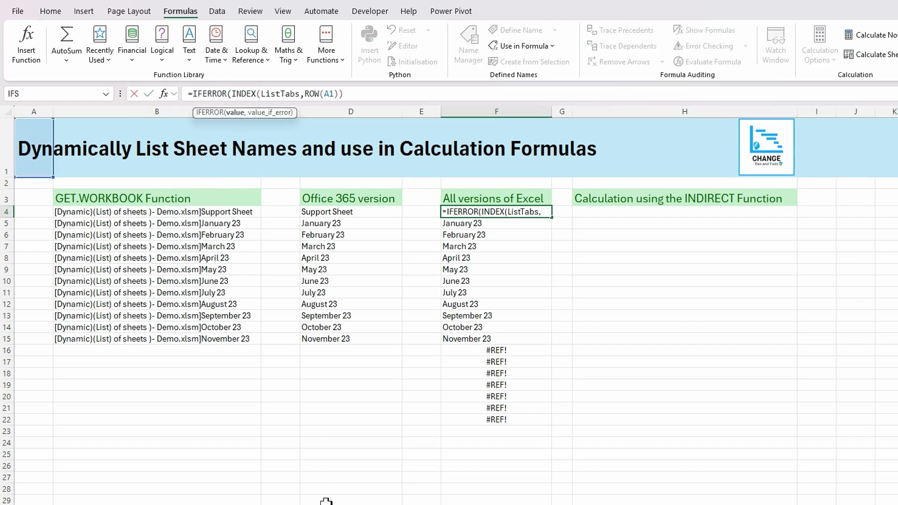
pyautogui.click(347, 92)
pyautogui.write(',')
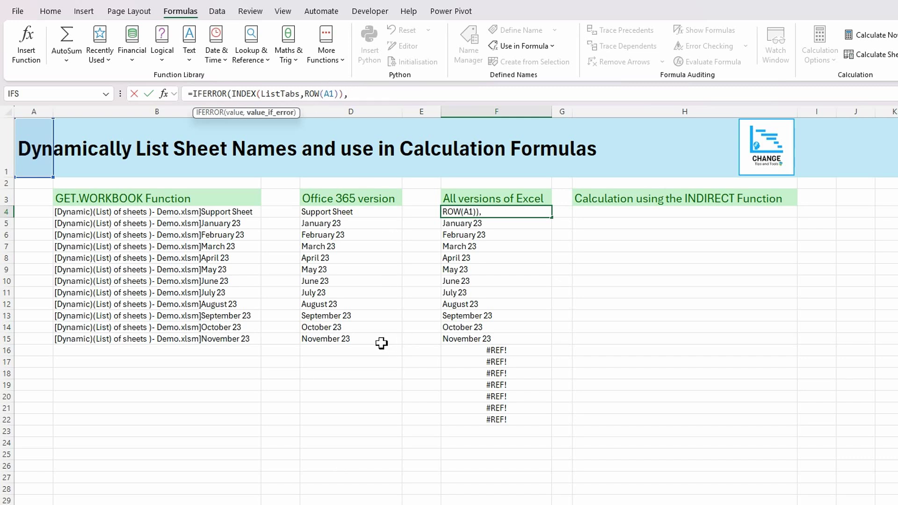
pyautogui.write('"")')
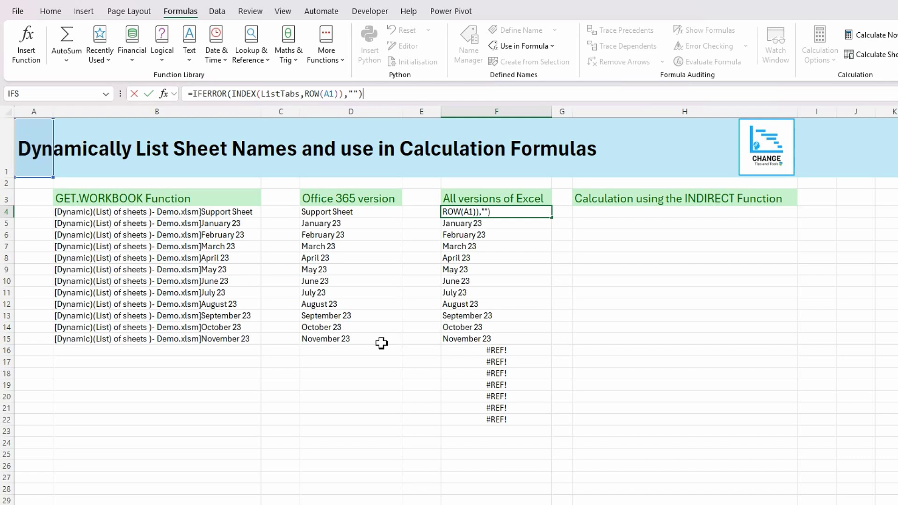
pyautogui.hotkey('ctrl', 'Return')
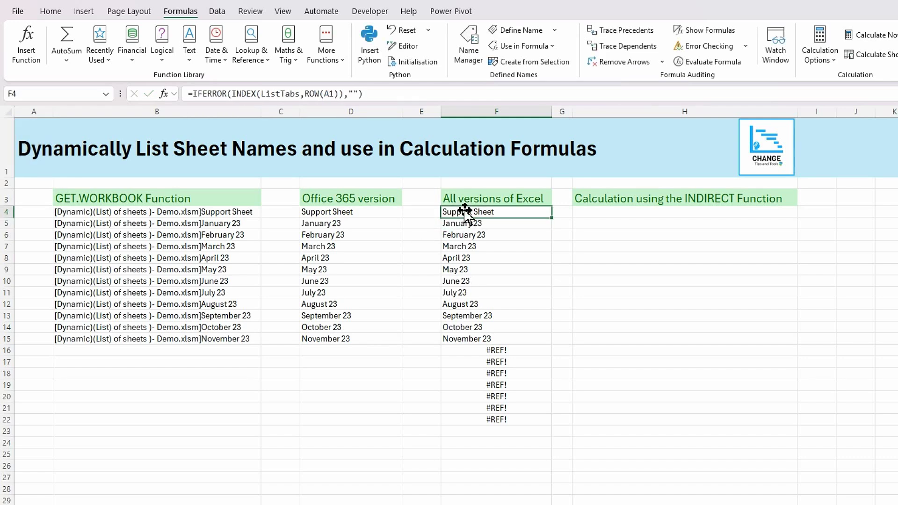
# Fill the IFERROR formula from cell F4 down to F22 and review the formulas in D4 and F4.
pyautogui.moveTo(551, 218); pyautogui.dragTo(542, 429)
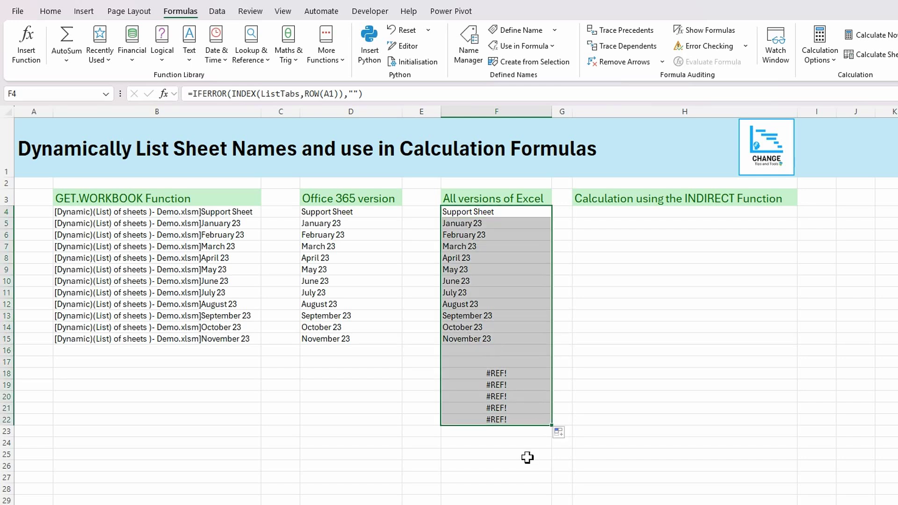
pyautogui.click(492, 486)
pyautogui.click(342, 212)
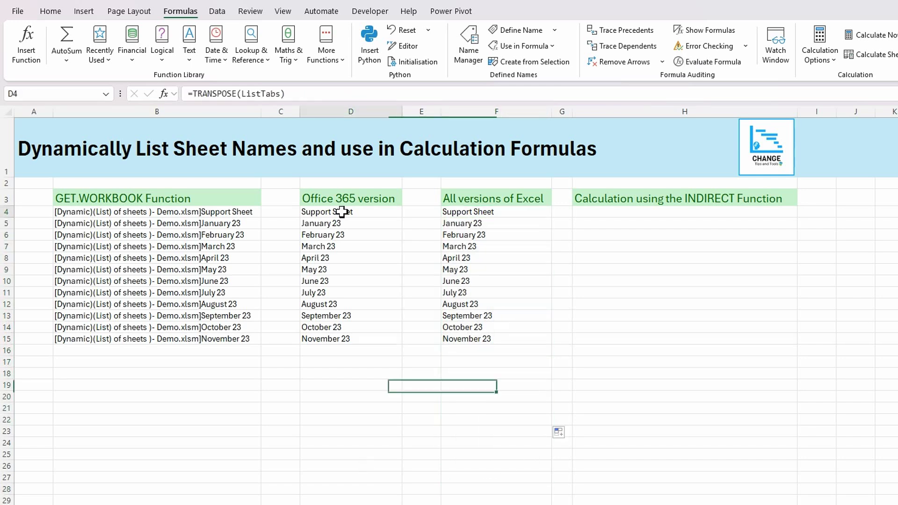
pyautogui.click(463, 203)
pyautogui.click(476, 214)
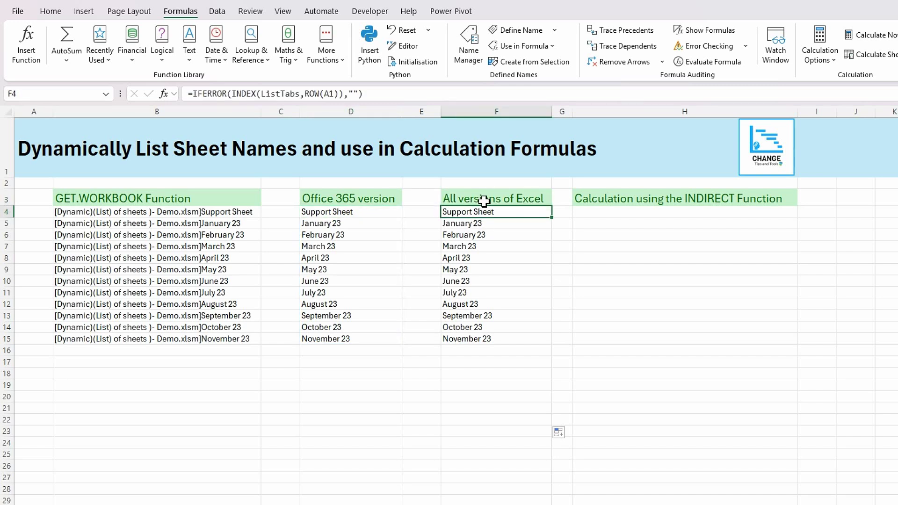
# Copy the text TRANSPOSE(ListTabs), without the equals sign, from the formula in cell D4.
pyautogui.click(320, 214)
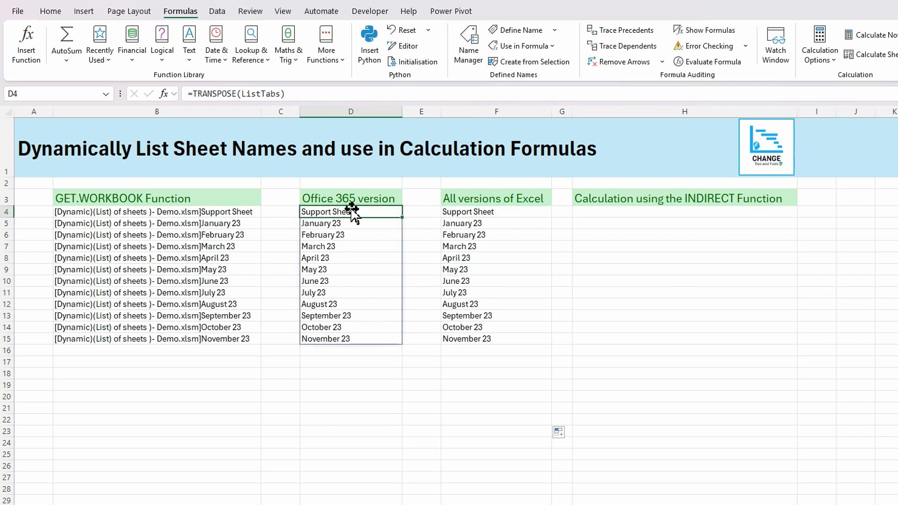
pyautogui.click(195, 93)
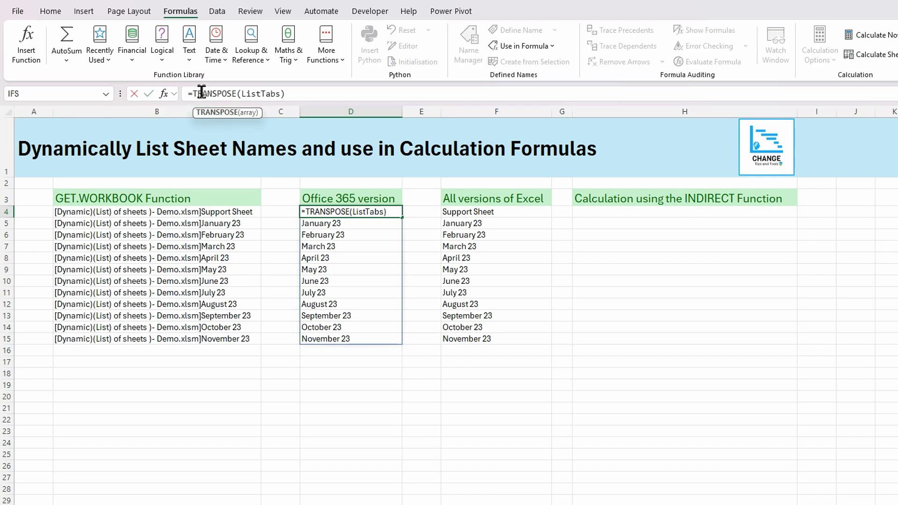
pyautogui.click(288, 93)
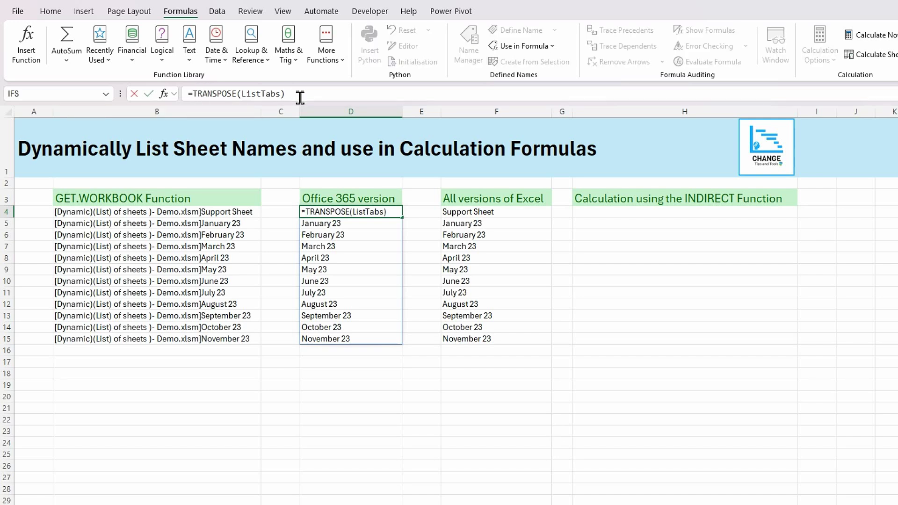
pyautogui.moveTo(287, 94); pyautogui.dragTo(193, 94)
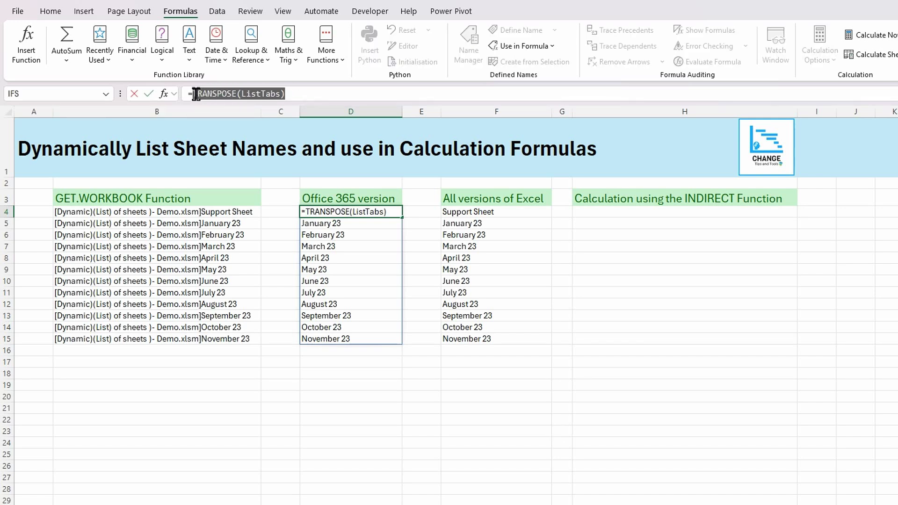
pyautogui.hotkey('ctrl', 'c')
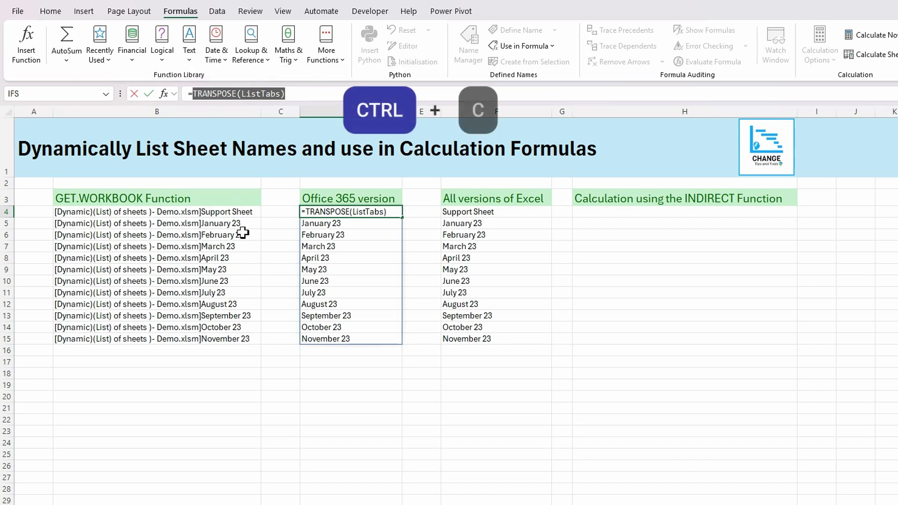
# Exclude the Support Sheet from the Office 365 list by changing D4 to =FILTER(TRANSPOSE(ListTabs),TRANSPOSE(ListTabs)<>"Support Sheet").
pyautogui.press('Left')
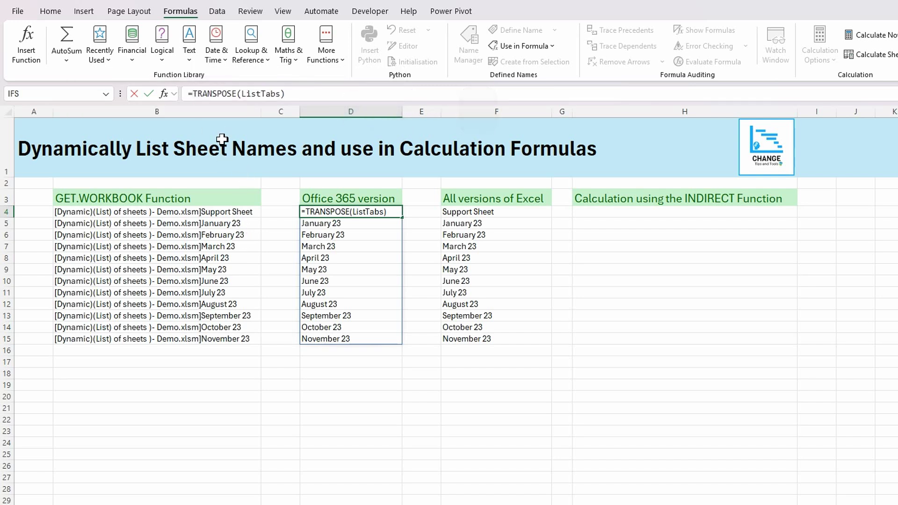
pyautogui.write('FILTER(')
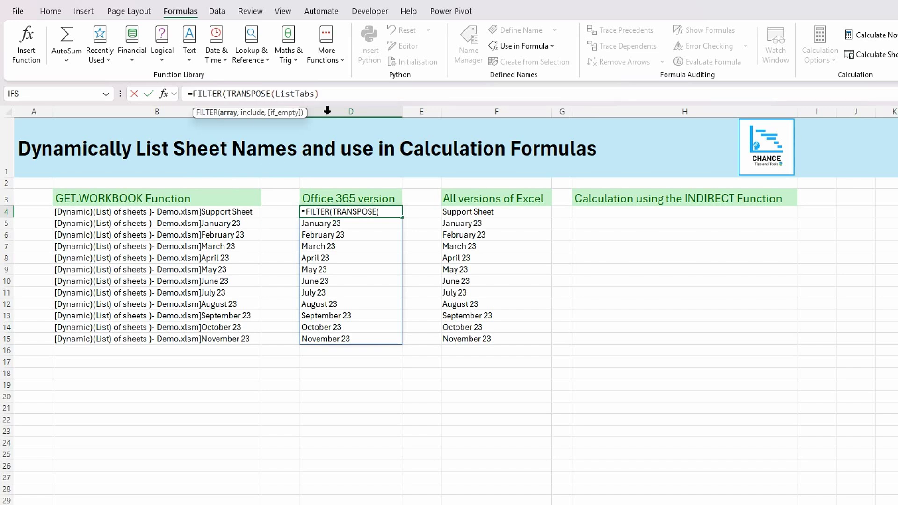
pyautogui.click(327, 93)
pyautogui.write(',')
pyautogui.hotkey('ctrl', 'v')
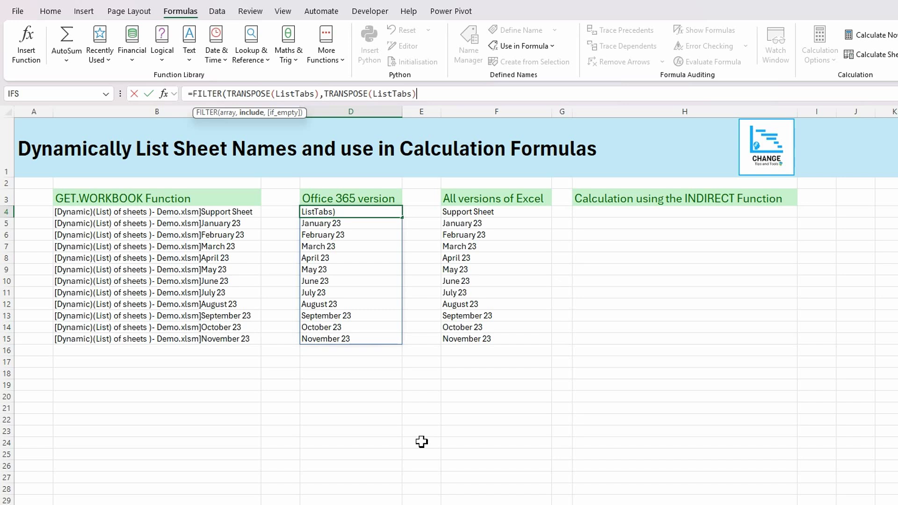
pyautogui.write('<>Supp')
pyautogui.press('BackSpace')
pyautogui.press('BackSpace')
pyautogui.press('BackSpace')
pyautogui.write('"Support')
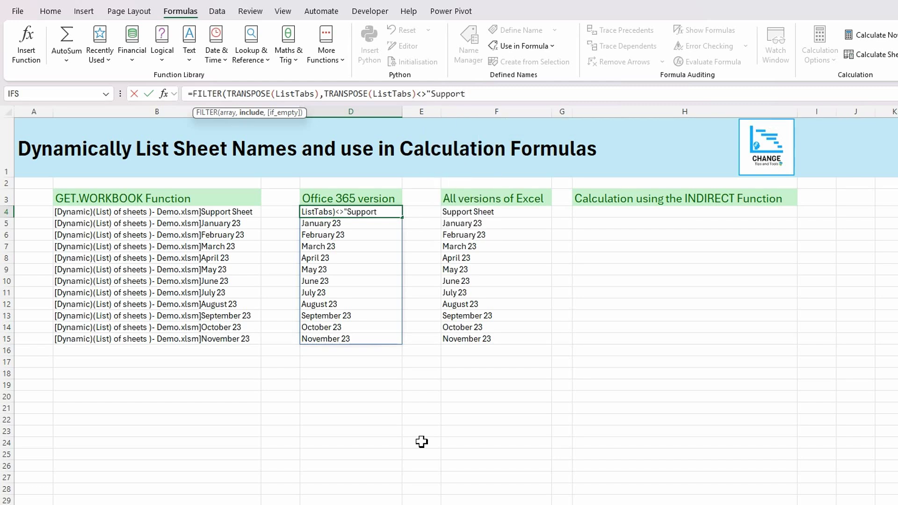
pyautogui.write(' Sheet")')
pyautogui.press('Return')
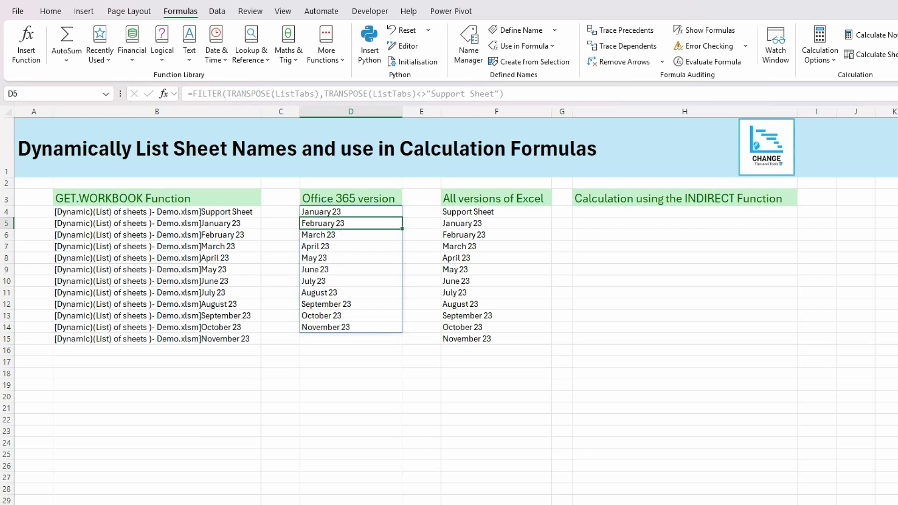
# Change the row reference in cell F4 to A2, giving =IFERROR(INDEX(ListTabs,ROW(A2)),""), so the list skips the Support Sheet.
pyautogui.click(456, 214)
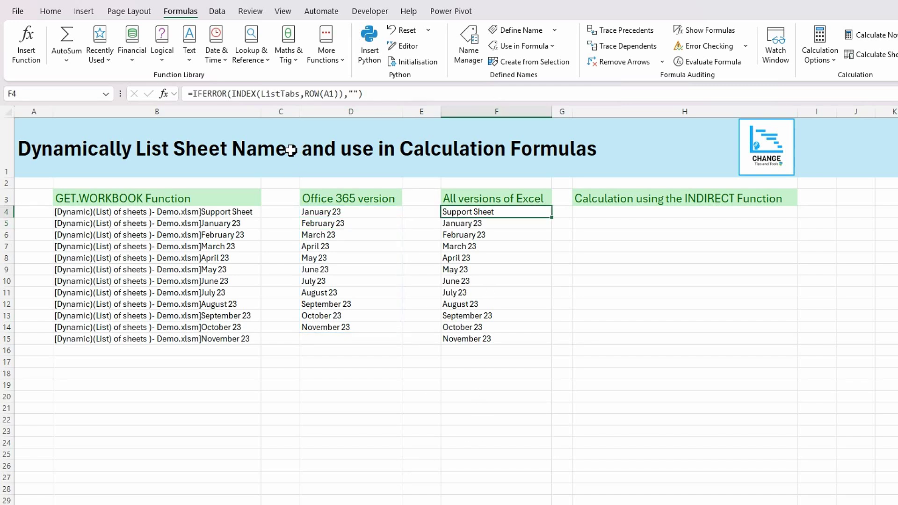
pyautogui.click(334, 94)
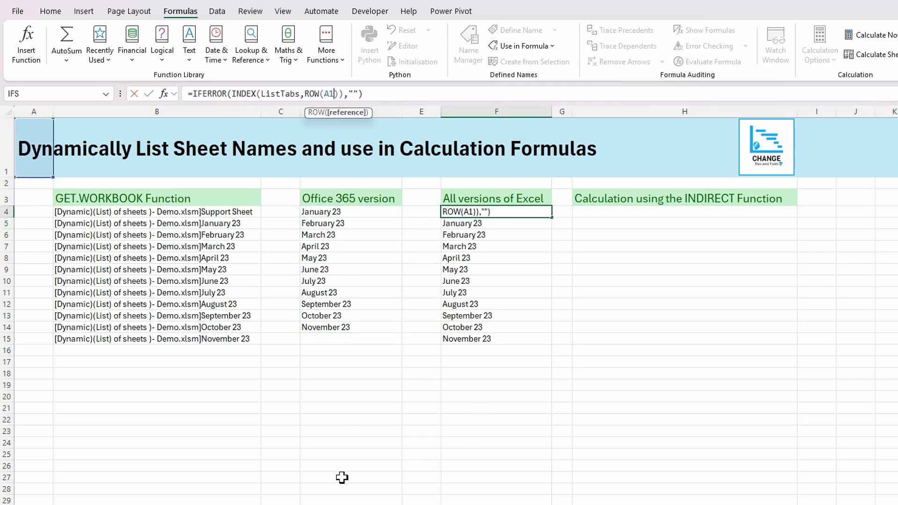
pyautogui.press('BackSpace')
pyautogui.write('2')
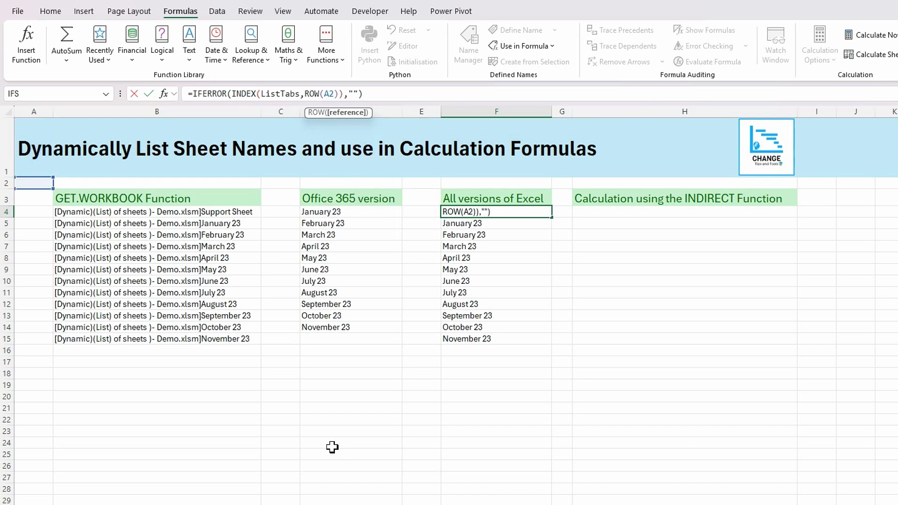
pyautogui.press('Return')
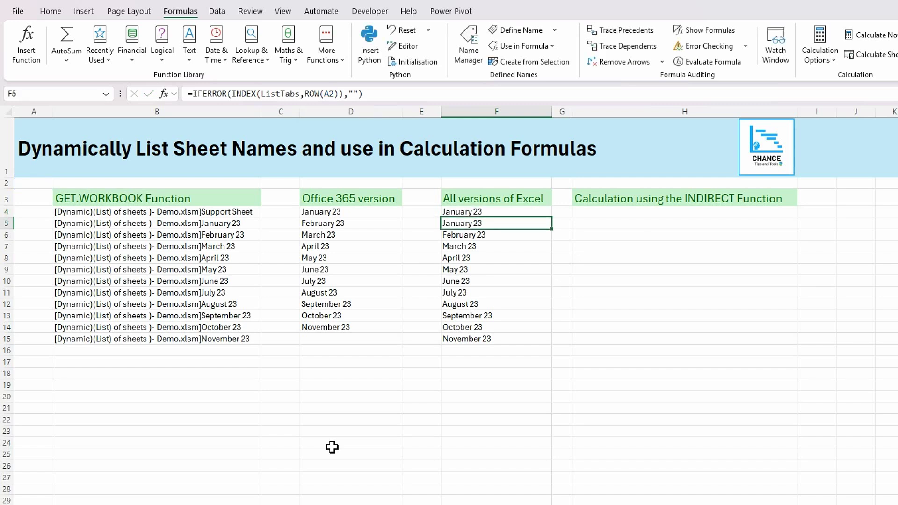
# Fill the updated IFERROR formula from cell F4 down to F22.
pyautogui.click(467, 212)
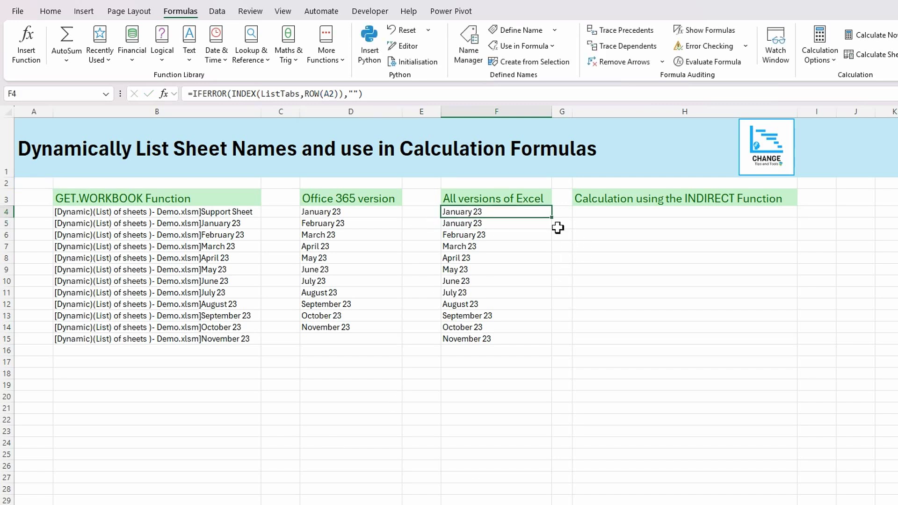
pyautogui.moveTo(552, 217); pyautogui.dragTo(547, 425)
pyautogui.click(658, 351)
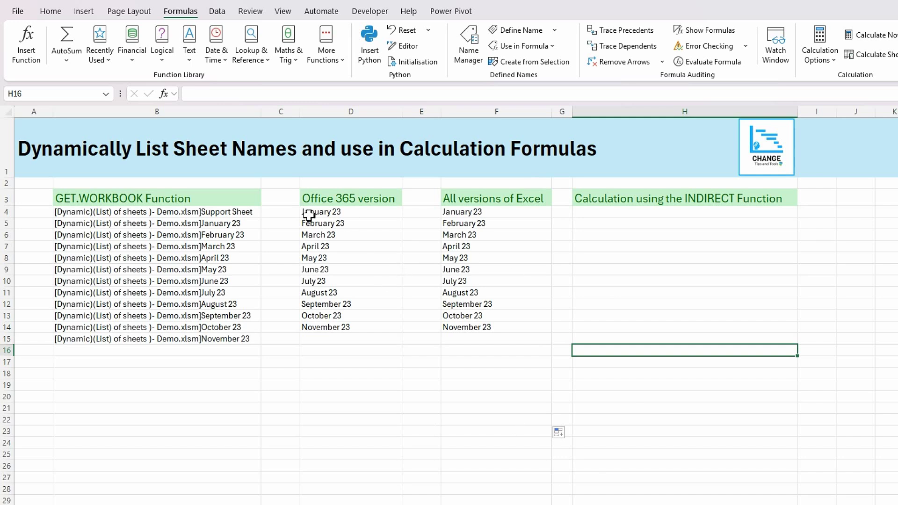
# Total the Profit column of the January 23 sheet in cell H4 of the Support Sheet with =SUM('January 23'!H:H).
pyautogui.click(614, 214)
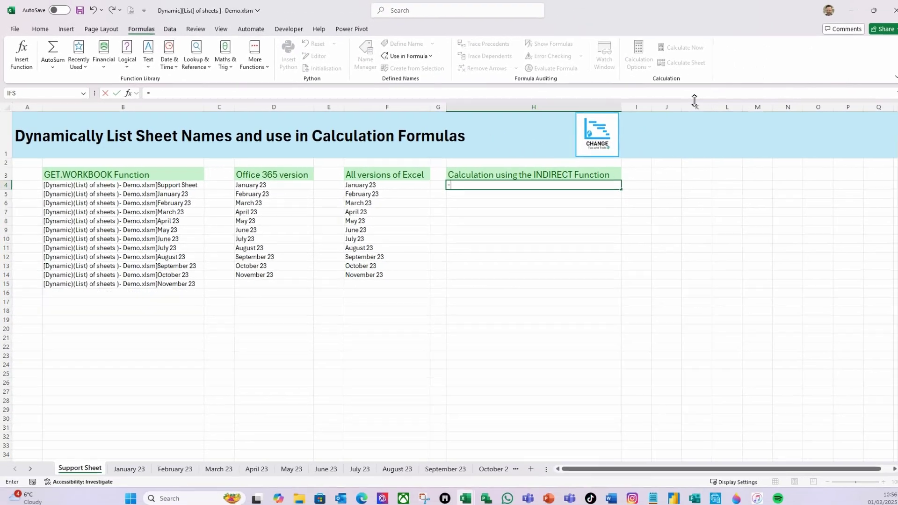
pyautogui.write('=sum')
pyautogui.press('Tab')
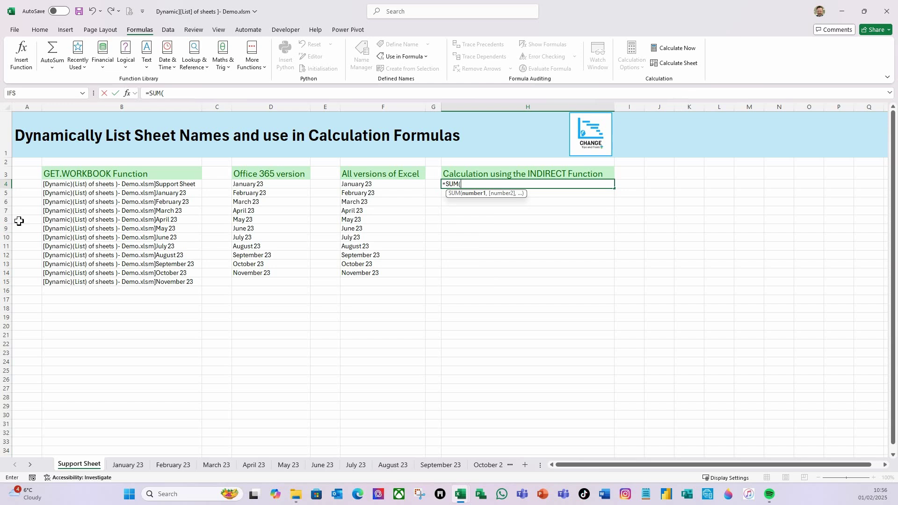
pyautogui.click(128, 465)
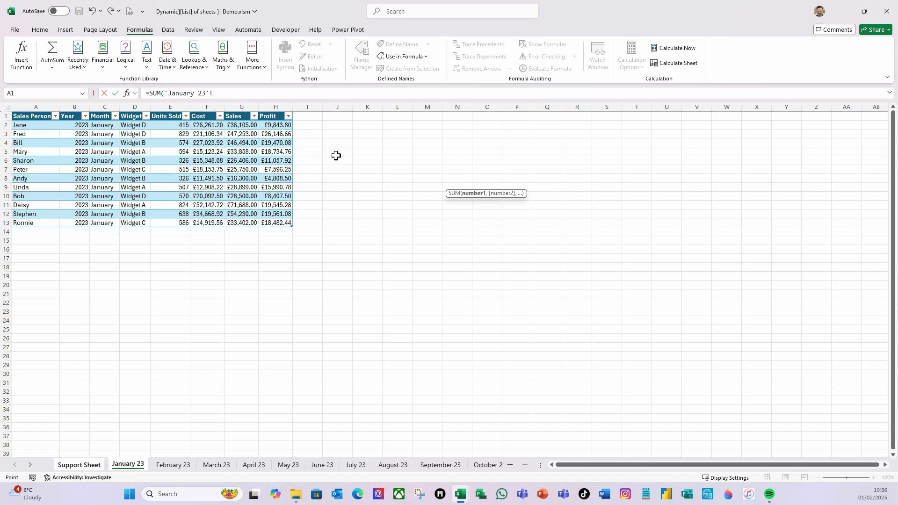
pyautogui.click(275, 108)
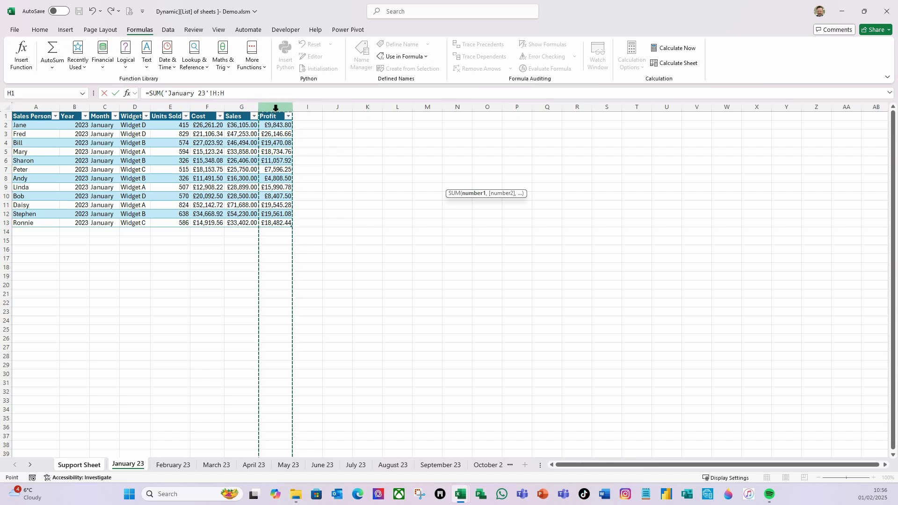
pyautogui.write(')')
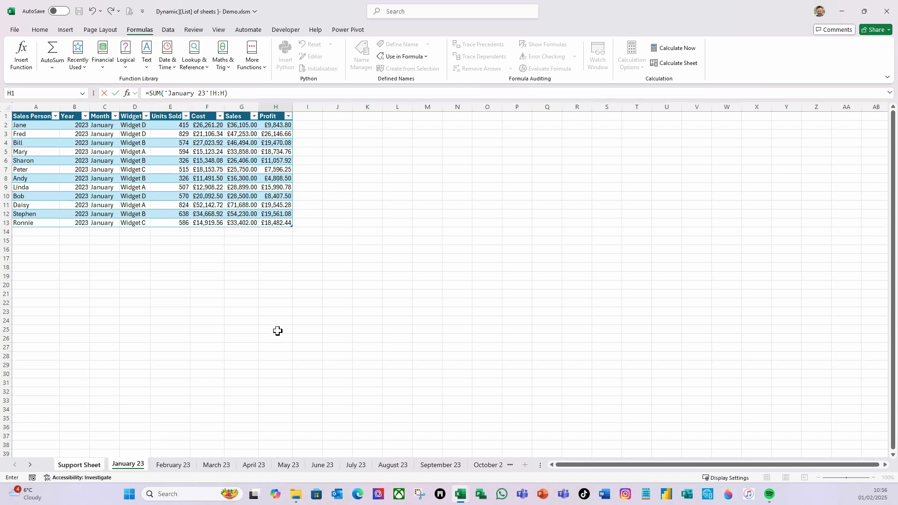
pyautogui.press('Return')
# Format the whole of column H on the Support Sheet as Currency.
pyautogui.click(564, 186)
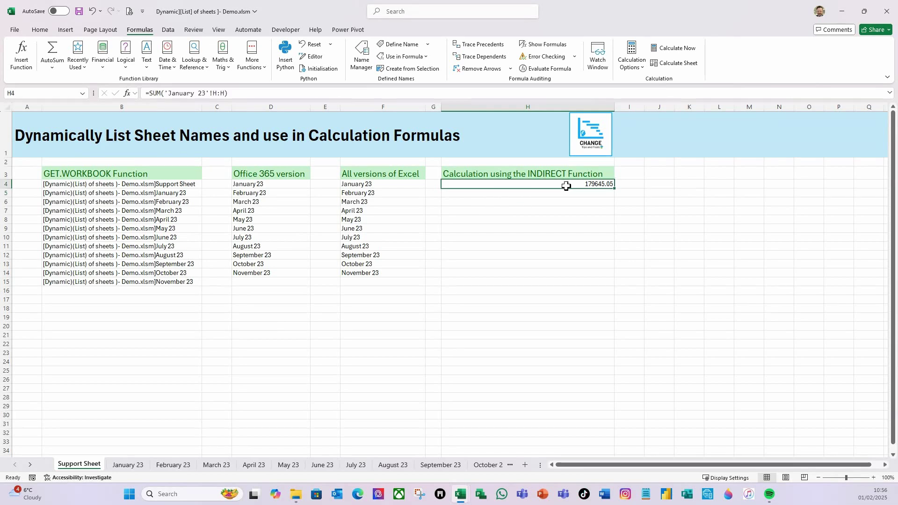
pyautogui.click(531, 108)
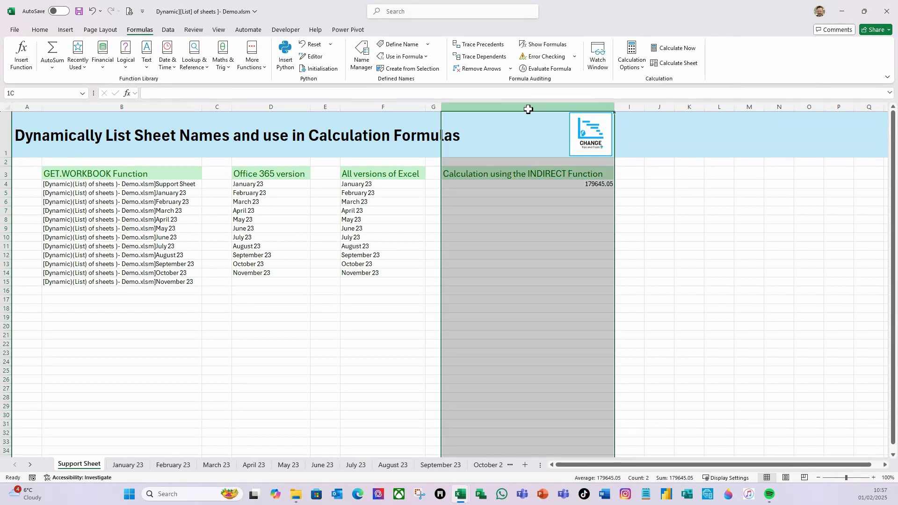
pyautogui.click(42, 30)
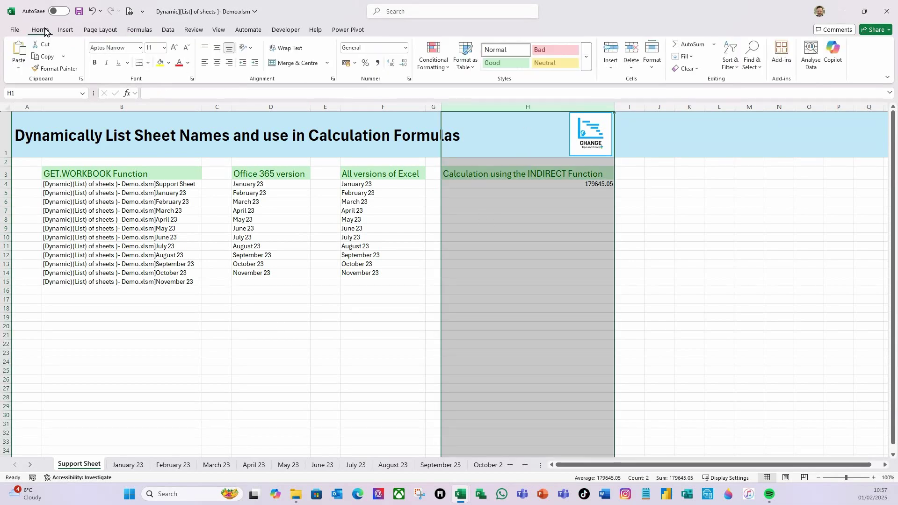
pyautogui.click(406, 48)
pyautogui.click(379, 109)
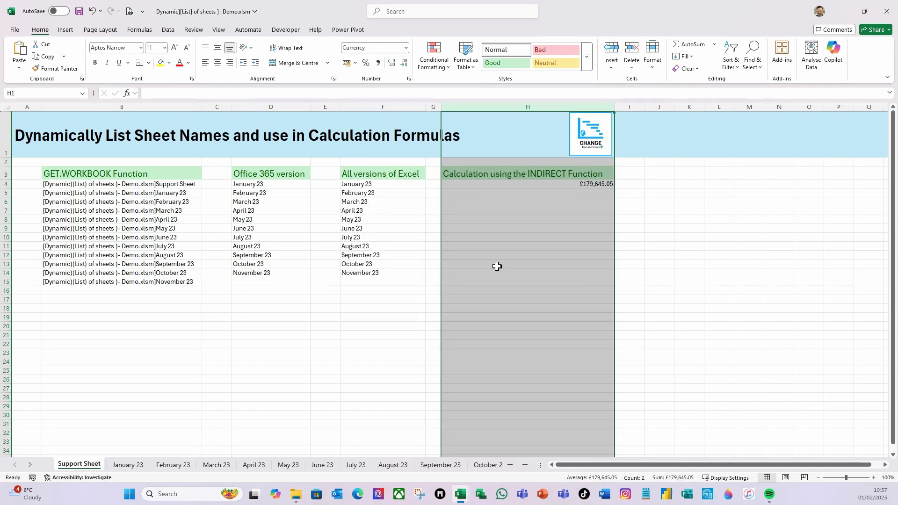
# Look through the February 23, March 23 and April 23 sheets to compare their column layout, and return to the Support Sheet.
pyautogui.click(567, 185)
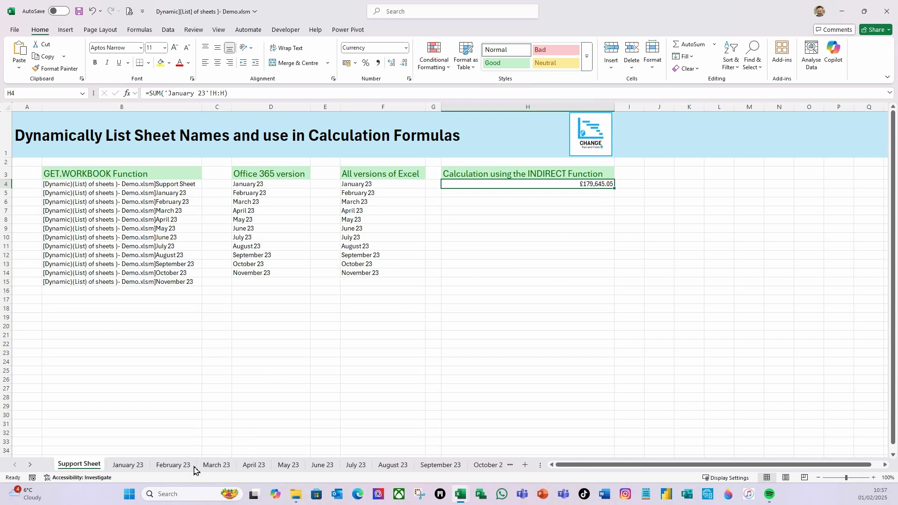
pyautogui.click(176, 467)
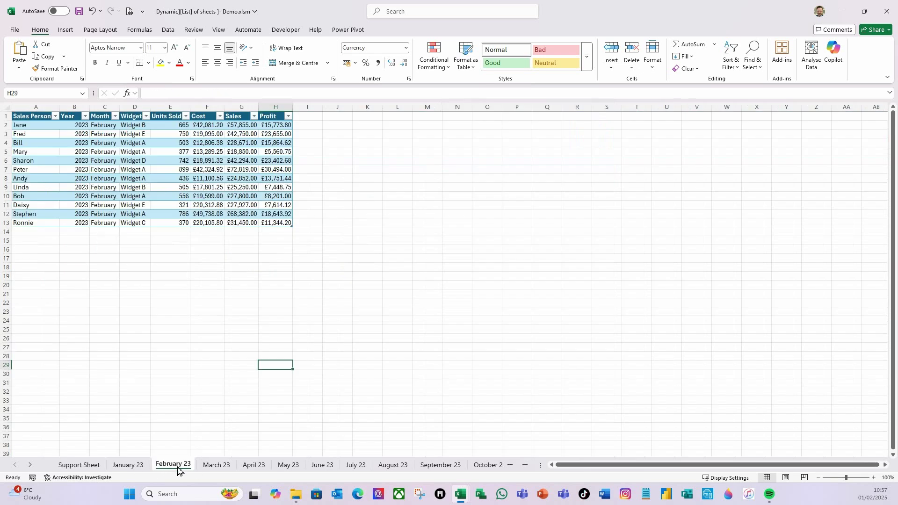
pyautogui.click(217, 465)
pyautogui.click(254, 465)
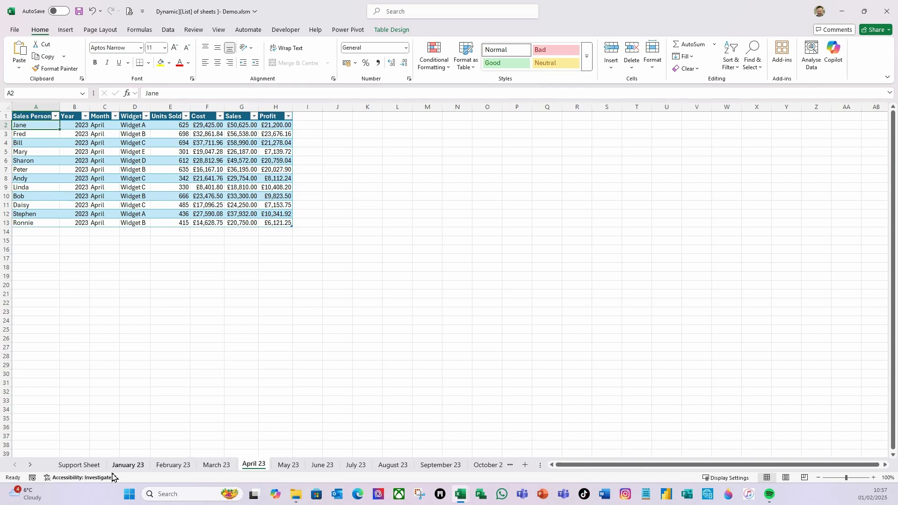
pyautogui.click(92, 465)
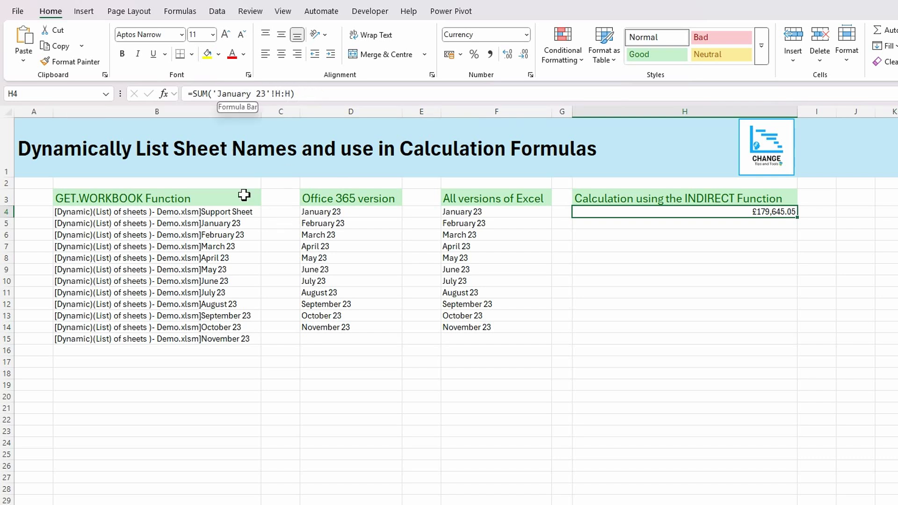
# Insert INDIRECT( inside the SUM in cell H4, enclose the opening apostrophe in double quotes and add & after it.
pyautogui.click(214, 93)
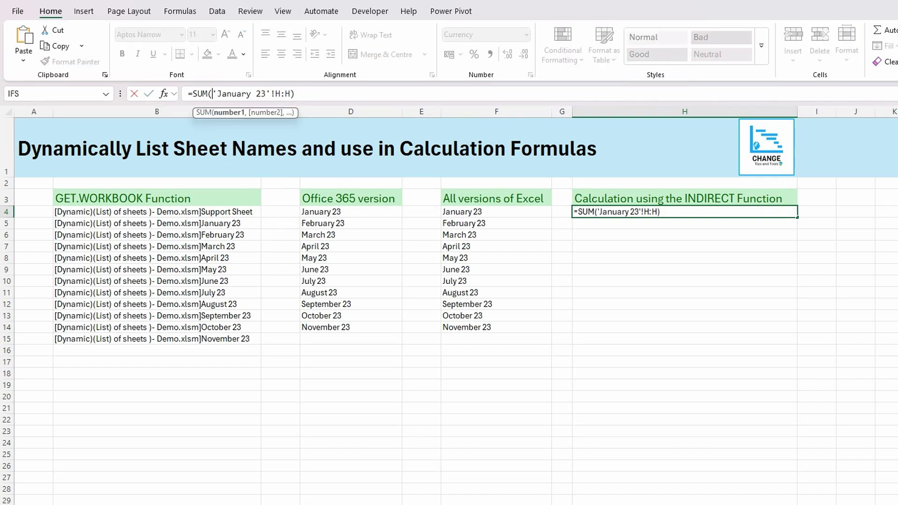
pyautogui.write('indiret')
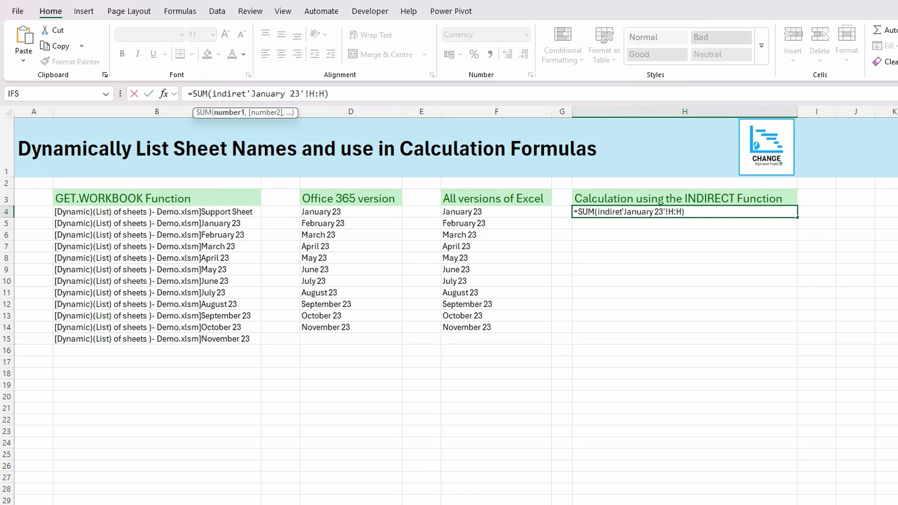
pyautogui.press('BackSpace')
pyautogui.press('Tab')
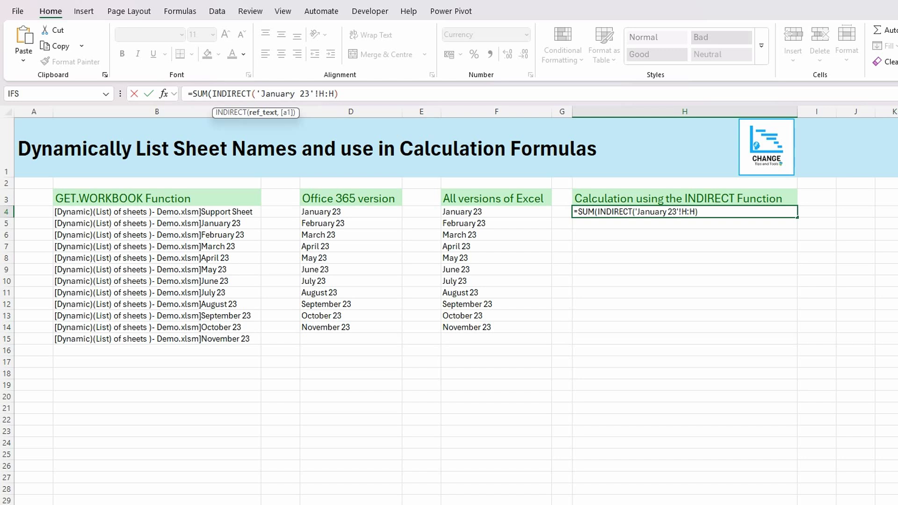
pyautogui.write('"')
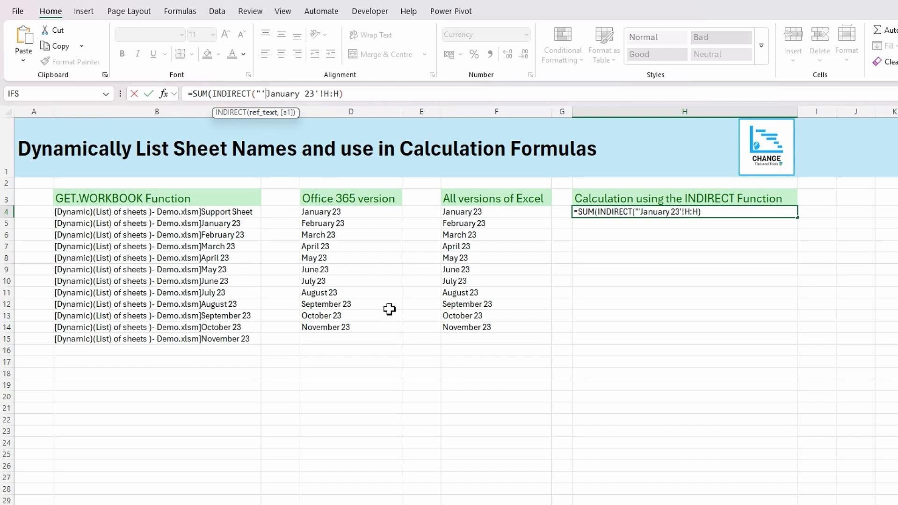
pyautogui.write('"')
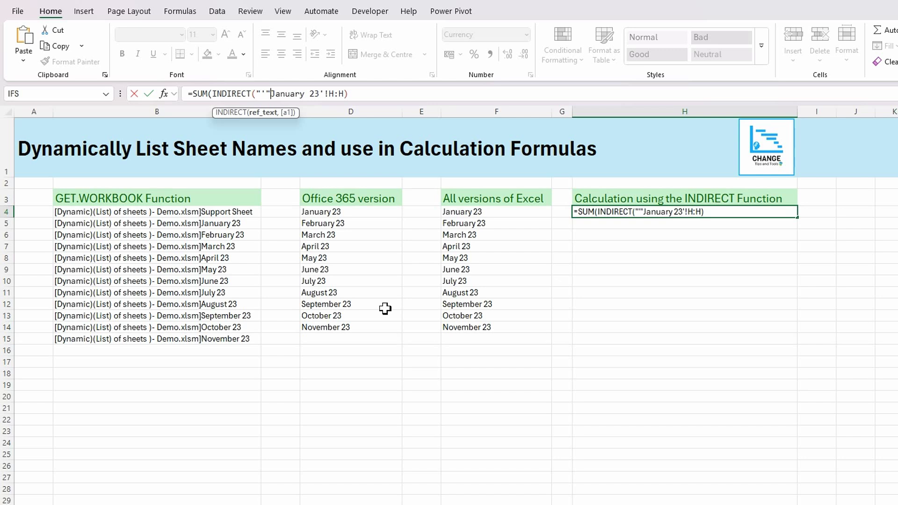
pyautogui.write('&')
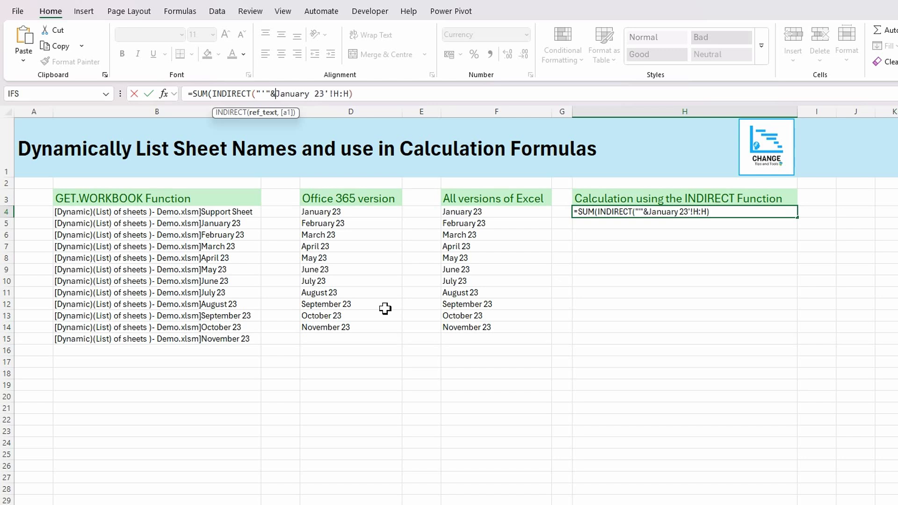
# Replace the fixed sheet name January 23 in the H4 formula with a reference to cell F4 followed by &.
pyautogui.click(480, 210)
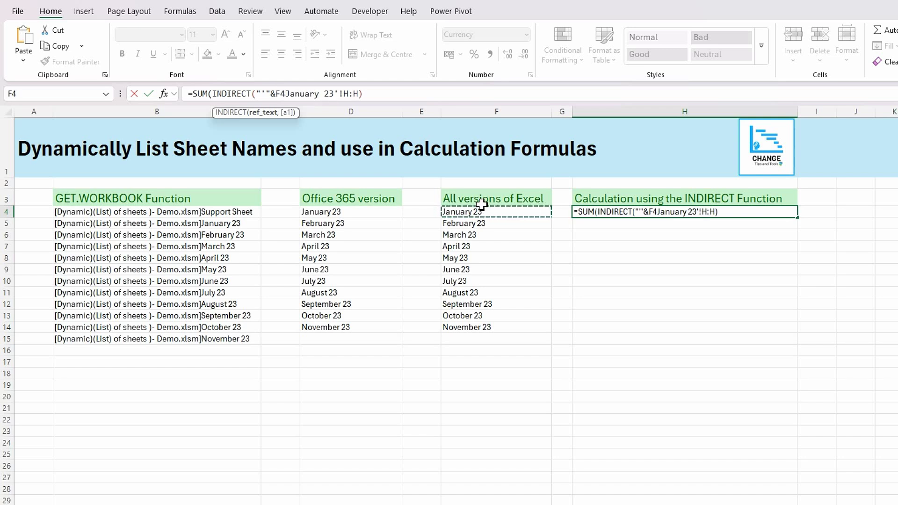
pyautogui.write('&')
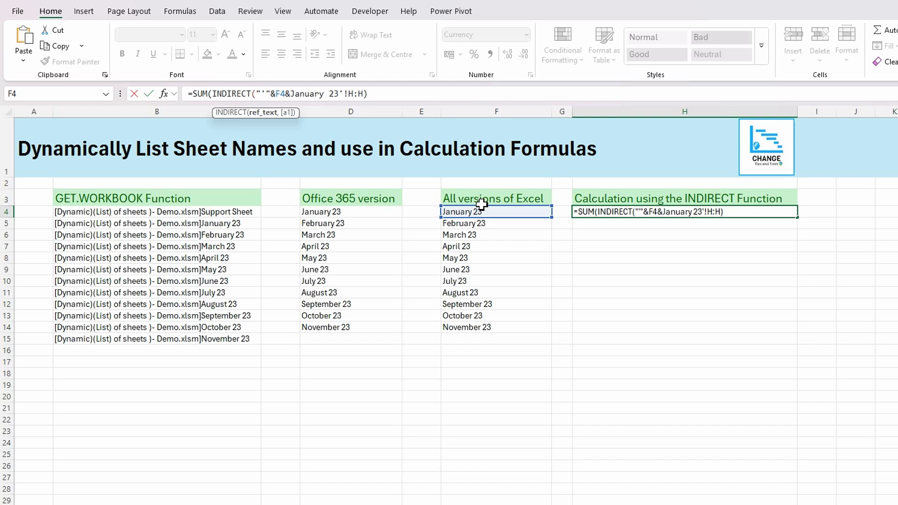
pyautogui.press('Delete')
pyautogui.press('Delete')
pyautogui.press('Delete')
pyautogui.press('Delete')
pyautogui.press('Delete')
pyautogui.press('Delete')
pyautogui.press('Delete')
pyautogui.press('Delete')
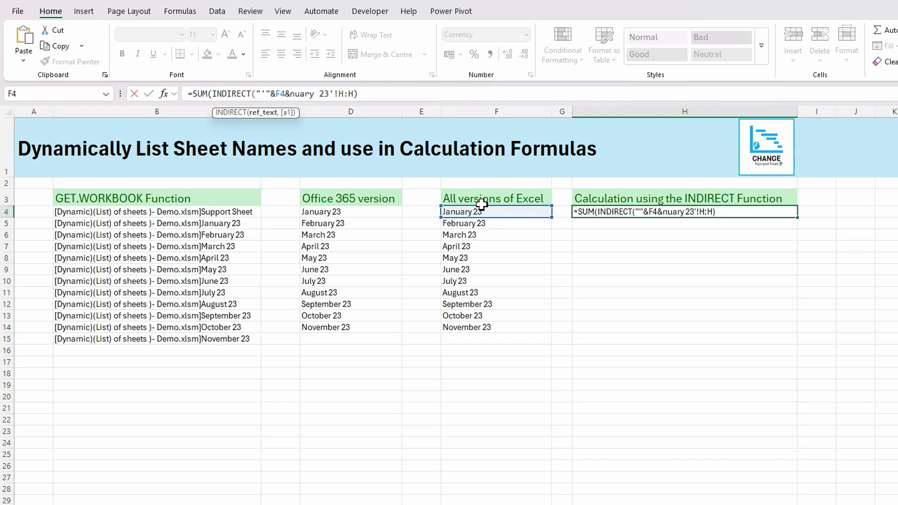
pyautogui.press('Delete')
pyautogui.press('Delete')
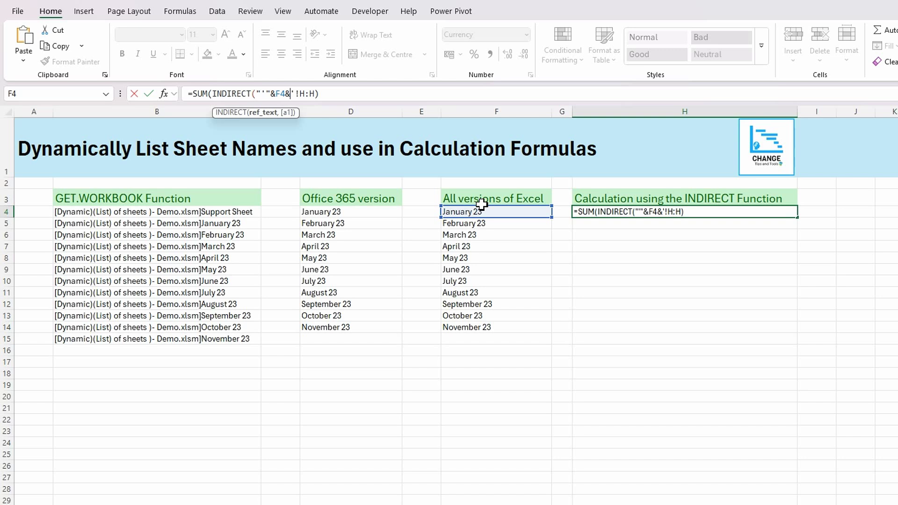
# Enclose '!H:H in double quotes and close the brackets, completing H4 as =SUM(INDIRECT("'"&F4&"'!H:H")).
pyautogui.write('"')
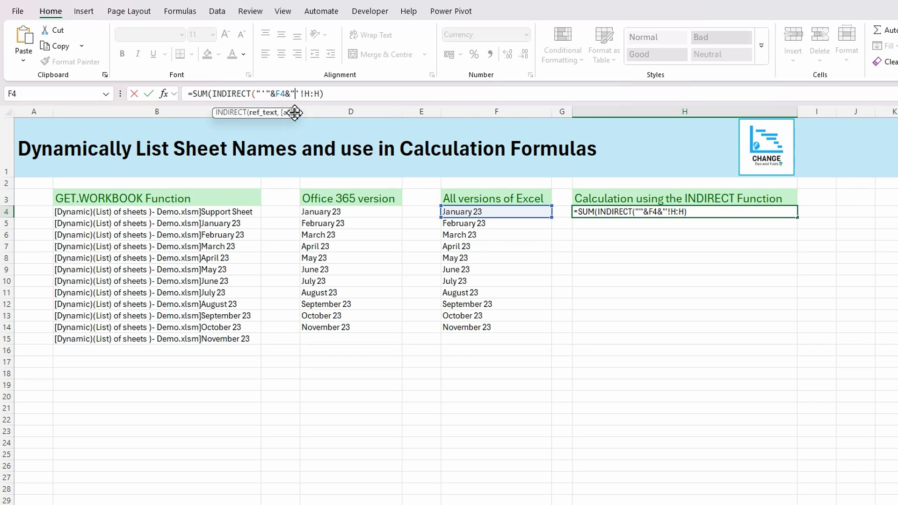
pyautogui.click(320, 94)
pyautogui.write('"')
pyautogui.press('Right')
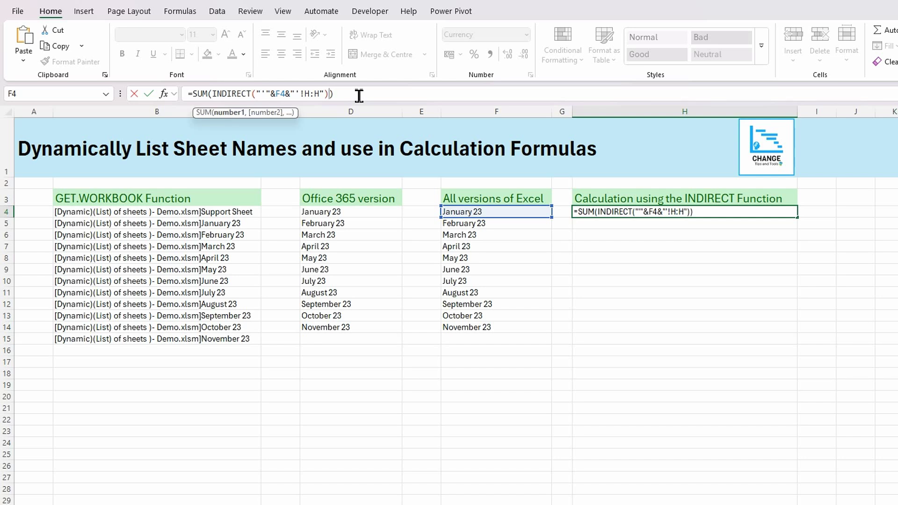
pyautogui.press('Return')
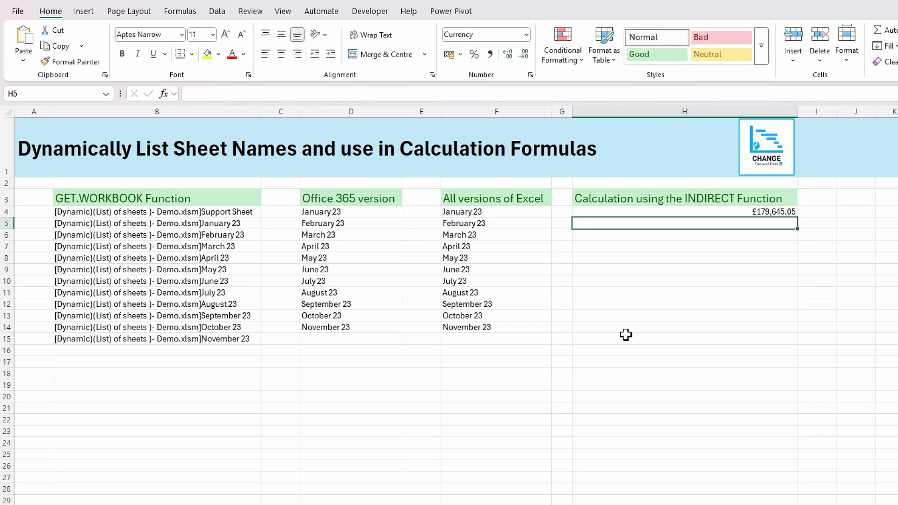
# Fill the SUM and INDIRECT formula from cell H4 down to H22 and select H15 to inspect its formula.
pyautogui.click(736, 213)
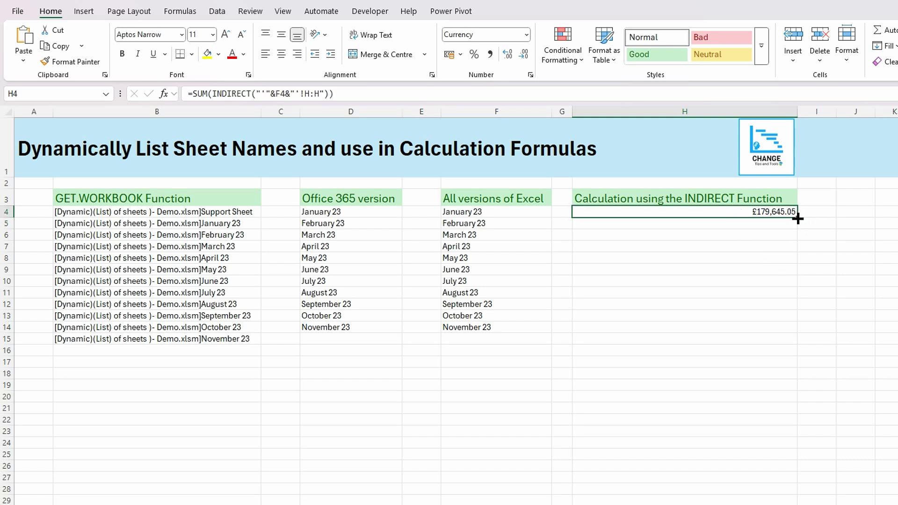
pyautogui.moveTo(797, 218); pyautogui.dragTo(780, 425)
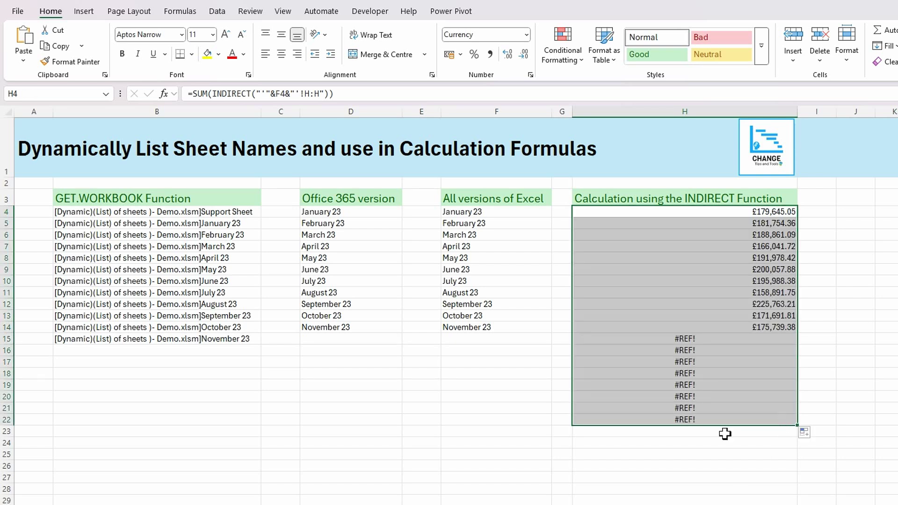
pyautogui.click(687, 345)
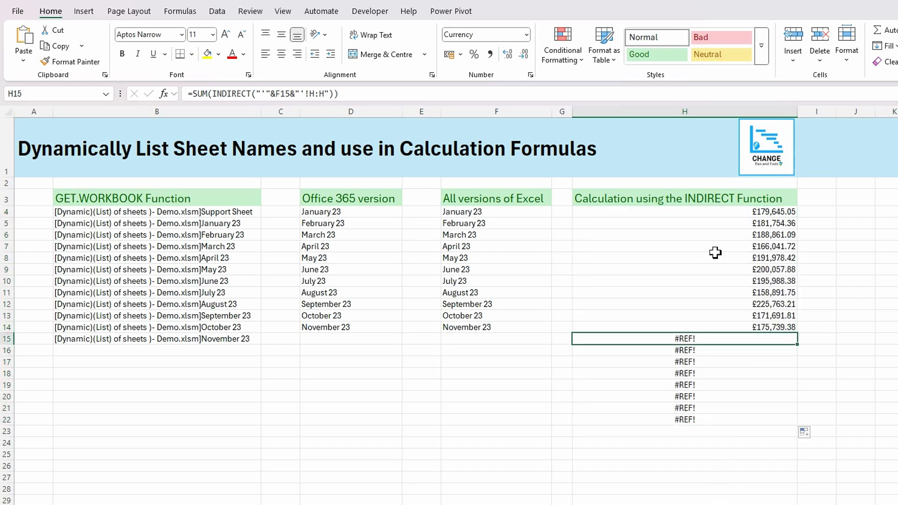
# Wrap the H4 formula in an IF that returns blank when F4 is empty: =IF(F4<>"",SUM(INDIRECT("'"&F4&"'!H:H")),"").
pyautogui.click(713, 213)
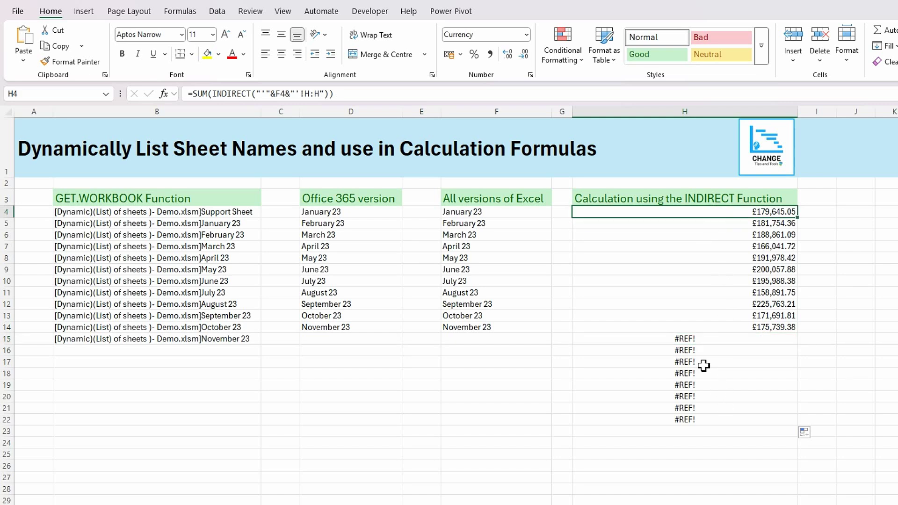
pyautogui.click(198, 95)
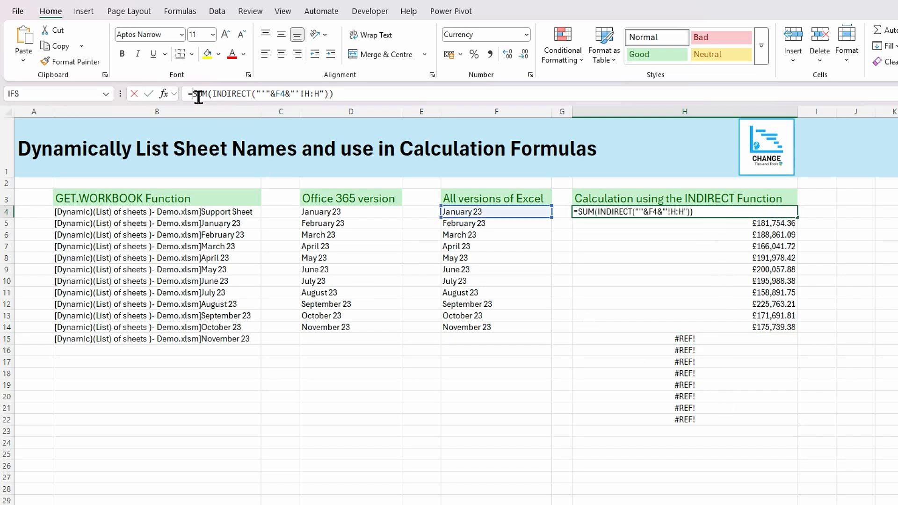
pyautogui.moveTo(193, 96); pyautogui.dragTo(200, 95)
pyautogui.click(194, 94)
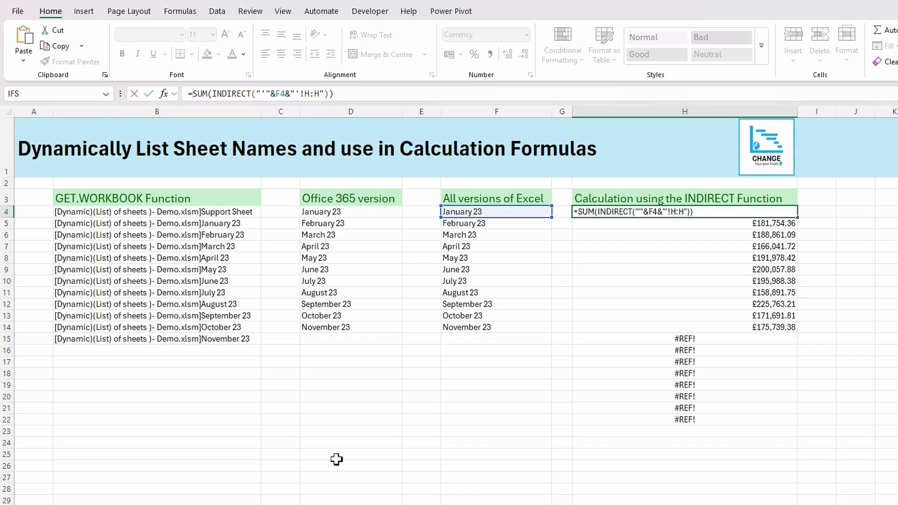
pyautogui.write('if(')
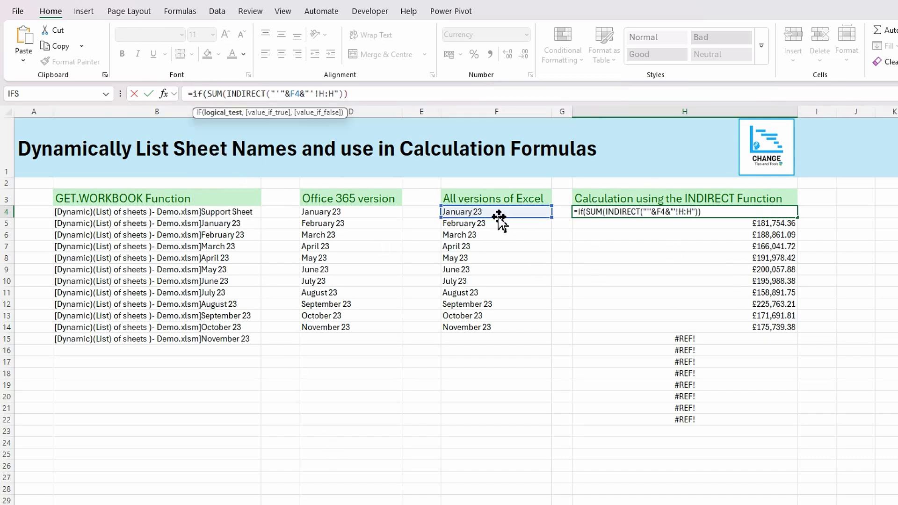
pyautogui.click(481, 215)
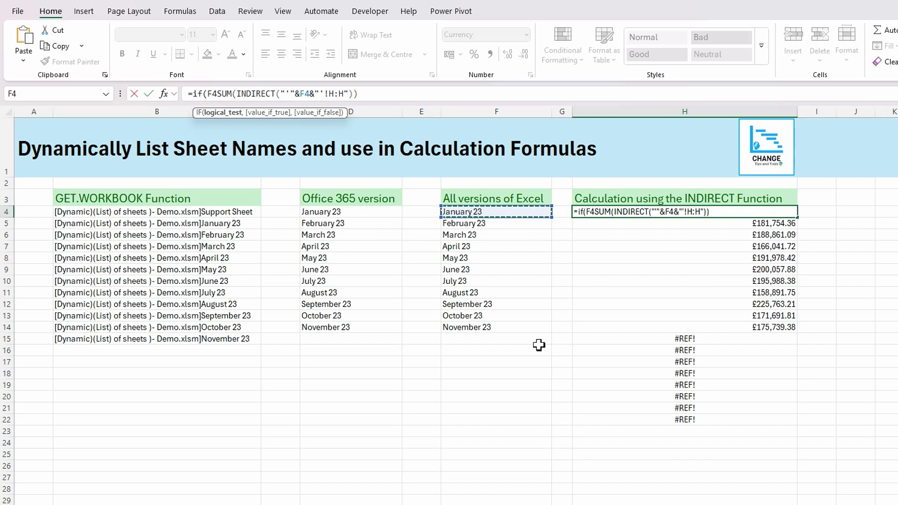
pyautogui.write('<>""')
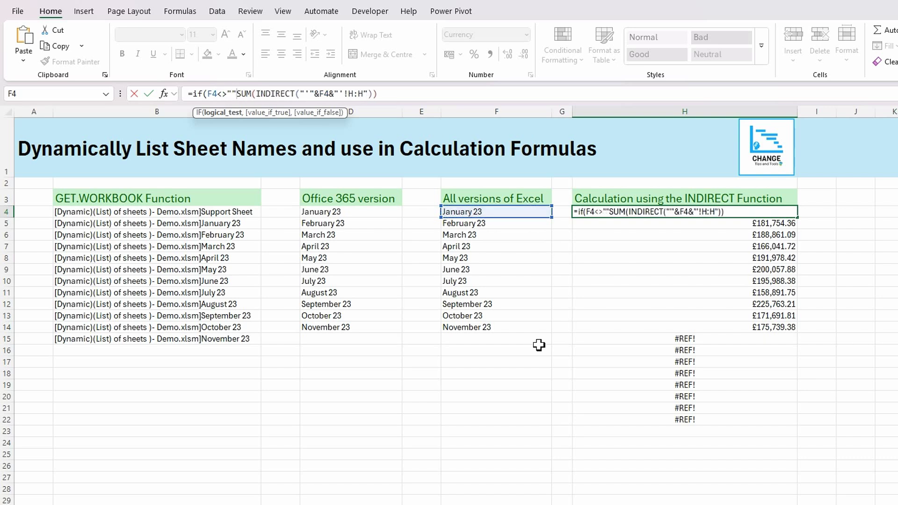
pyautogui.write(',')
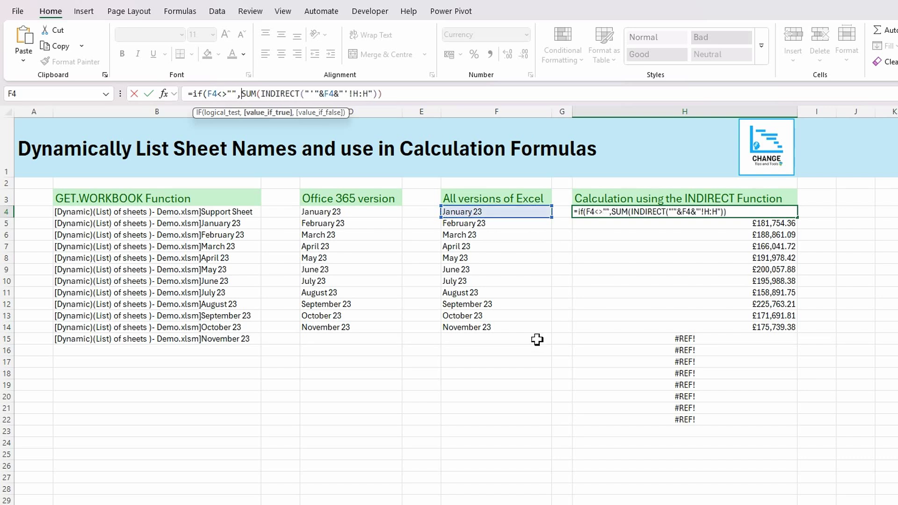
pyautogui.write(',"")')
pyautogui.press('Return')
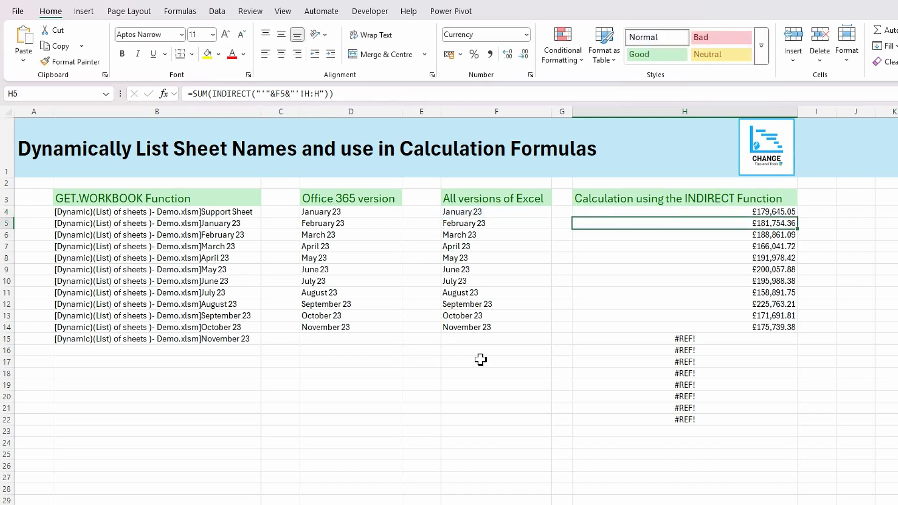
# Fill the IF formula from cell H4 down to H22.
pyautogui.click(746, 214)
pyautogui.moveTo(797, 217); pyautogui.dragTo(782, 427)
pyautogui.click(826, 305)
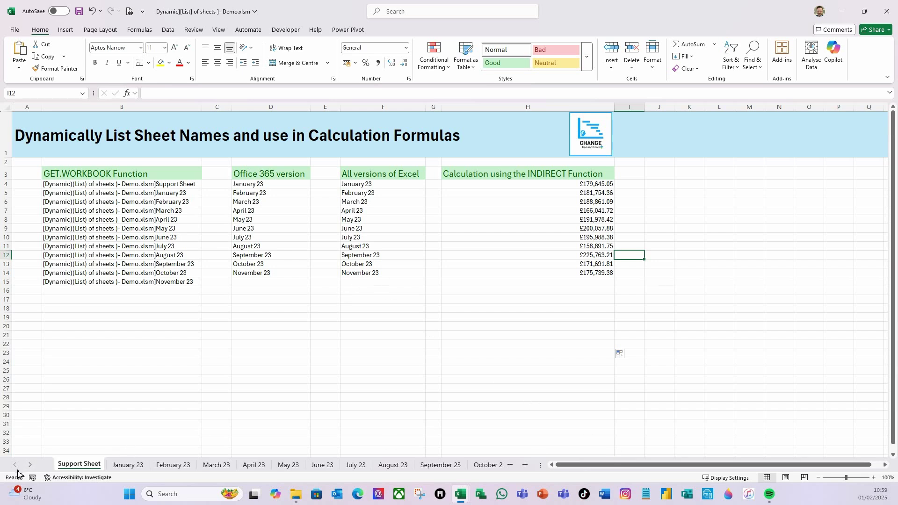
# Add a blank worksheet after November 23 and return to the Support Sheet to check the lists.
pyautogui.click(31, 465)
pyautogui.click(30, 465)
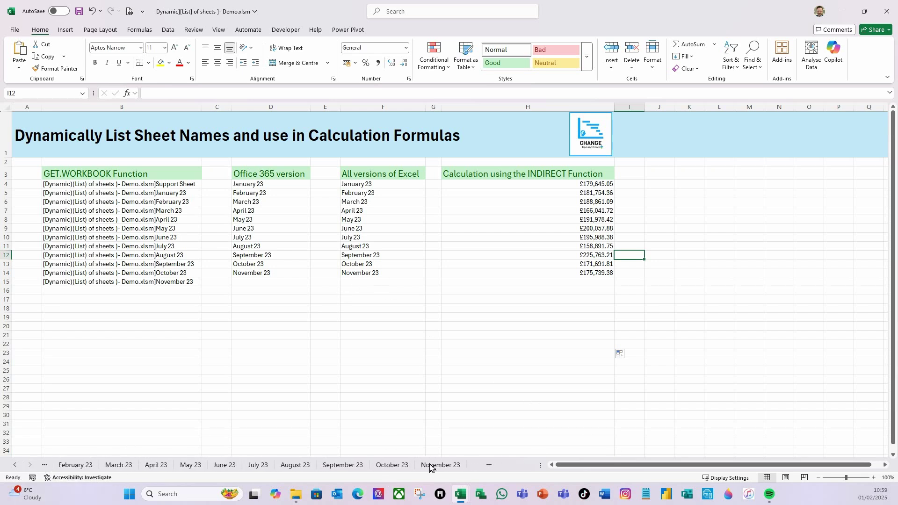
pyautogui.click(432, 465)
pyautogui.click(487, 464)
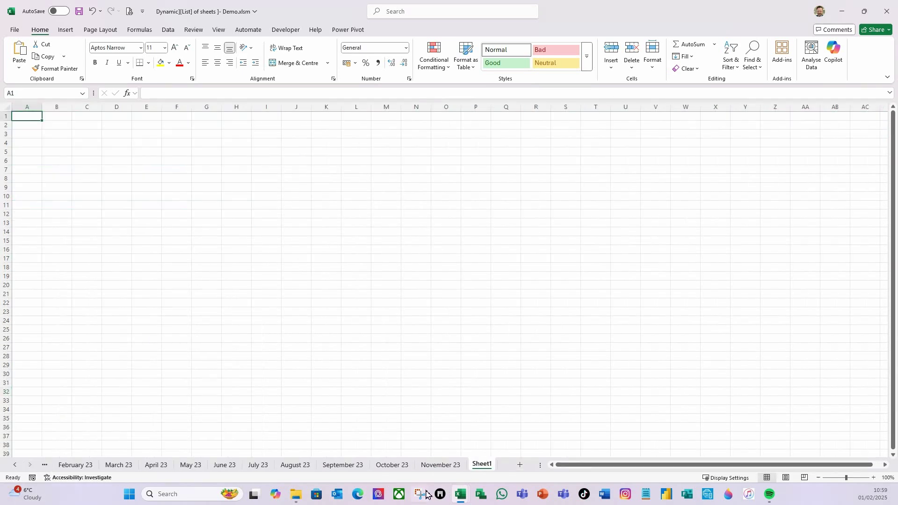
pyautogui.click(14, 465)
pyautogui.click(14, 465)
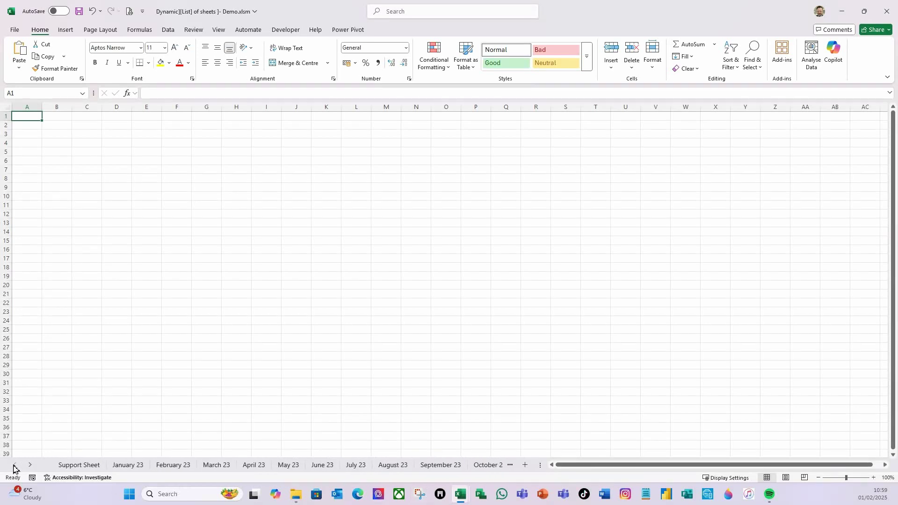
pyautogui.click(78, 465)
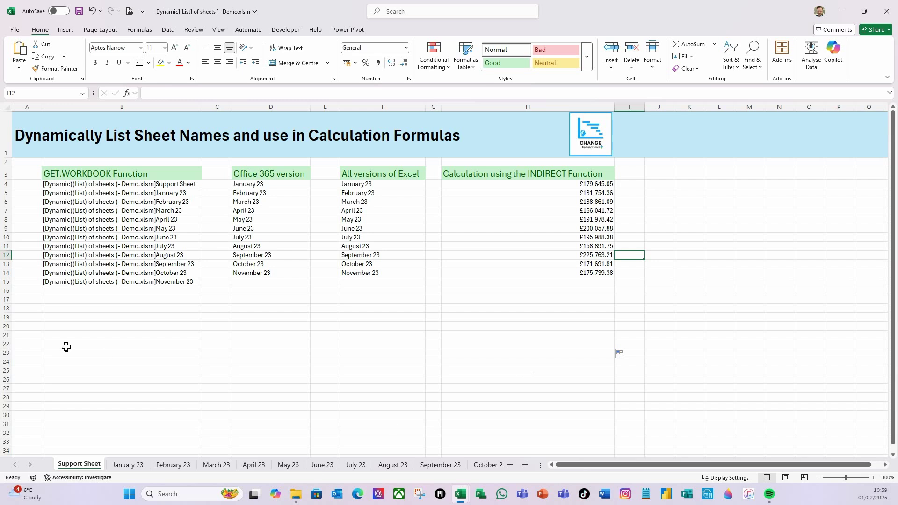
# Move the new blank sheet between October 23 and November 23, and return to the Support Sheet to check the lists.
pyautogui.click(30, 465)
pyautogui.click(30, 466)
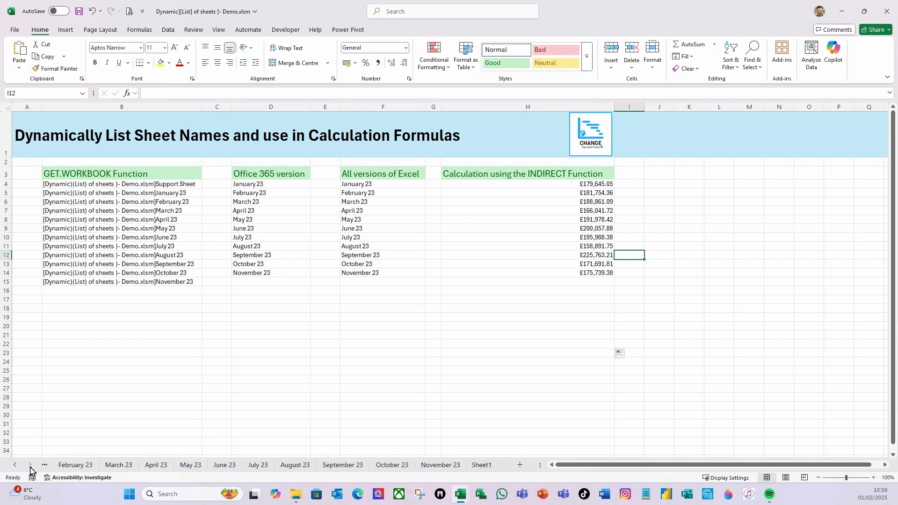
pyautogui.moveTo(493, 463); pyautogui.dragTo(424, 468)
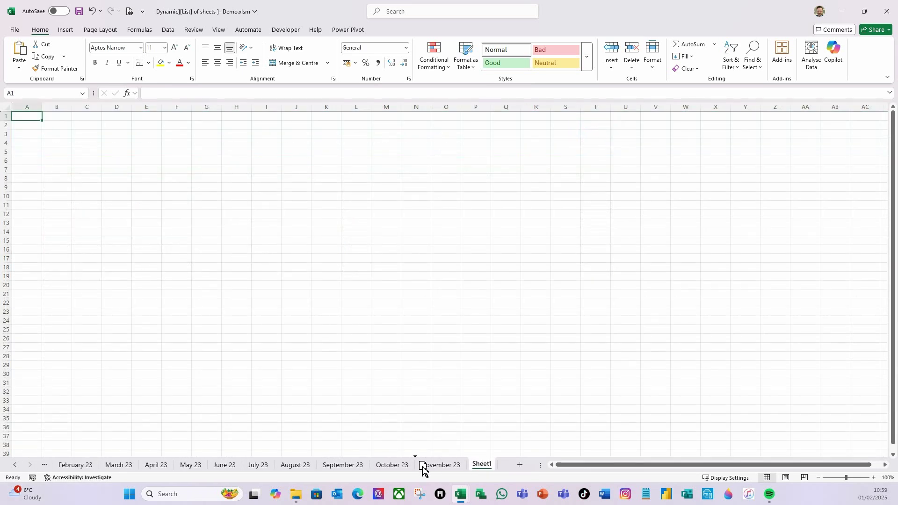
pyautogui.moveTo(424, 468); pyautogui.dragTo(423, 468)
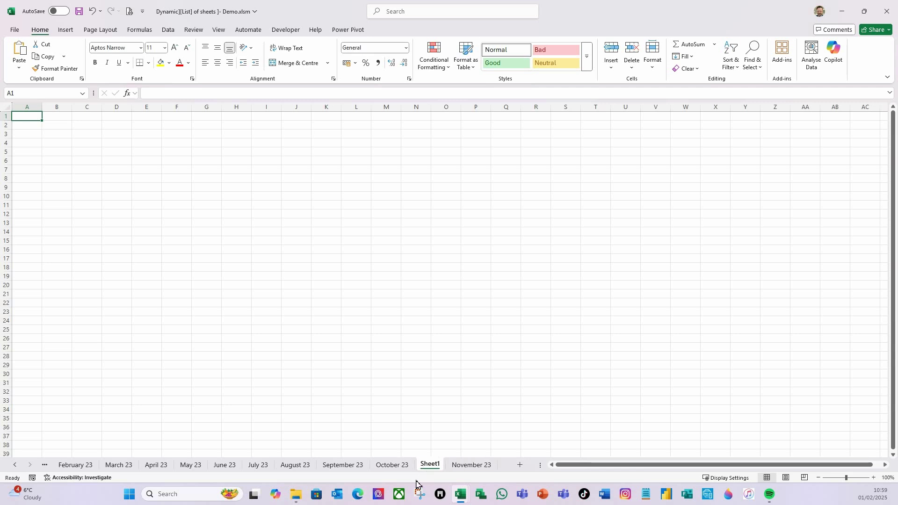
pyautogui.click(14, 466)
pyautogui.click(14, 465)
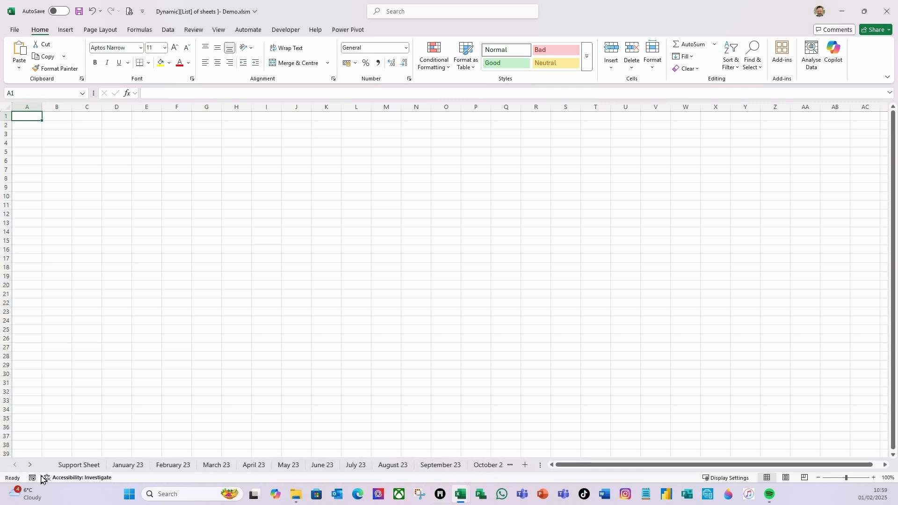
pyautogui.click(67, 465)
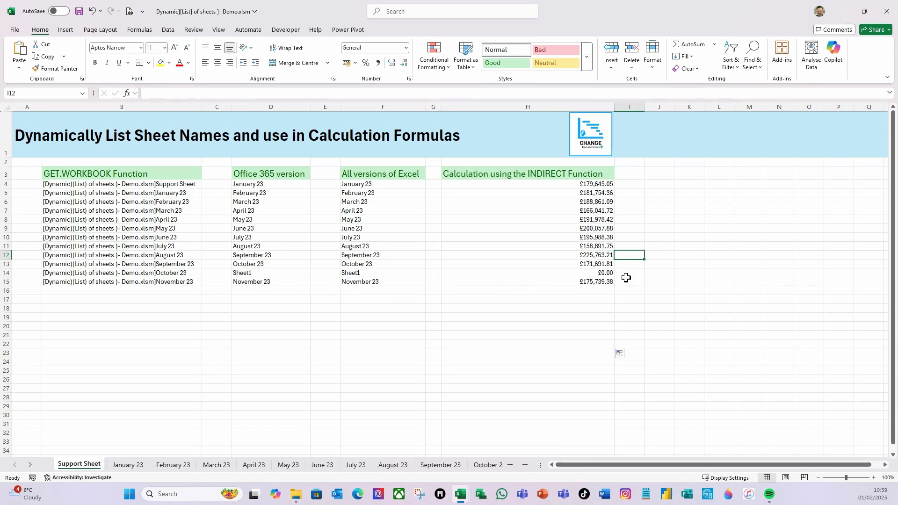
# Delete the blank sheet between October 23 and November 23 and return to the Support Sheet.
pyautogui.click(29, 466)
pyautogui.click(29, 466)
pyautogui.rightClick(430, 465)
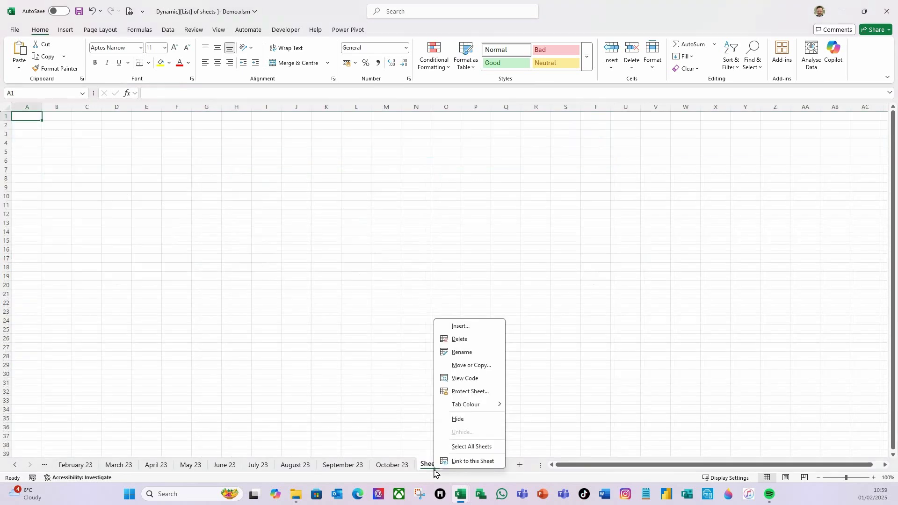
pyautogui.click(467, 345)
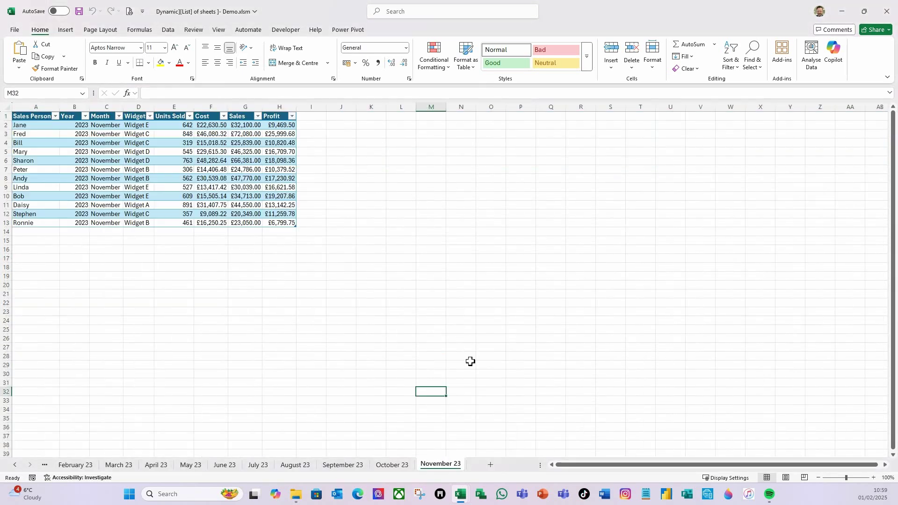
pyautogui.click(15, 467)
pyautogui.click(15, 466)
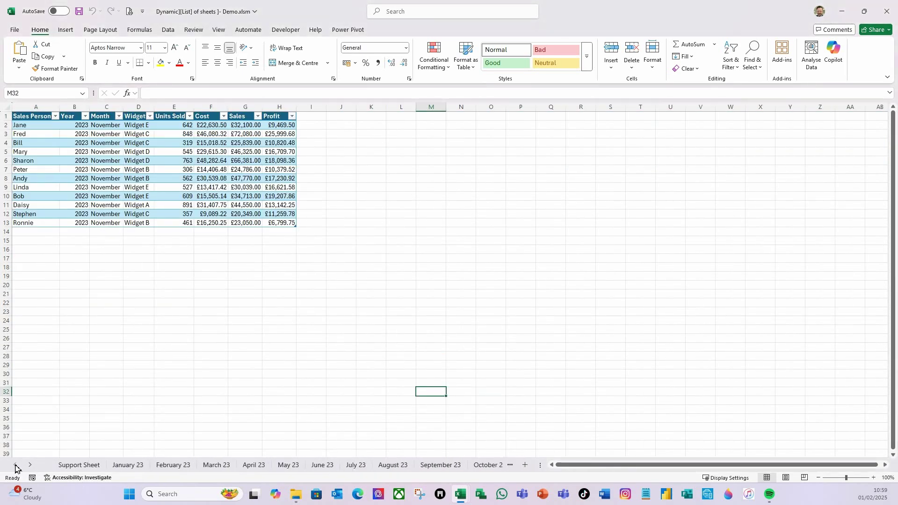
pyautogui.click(66, 466)
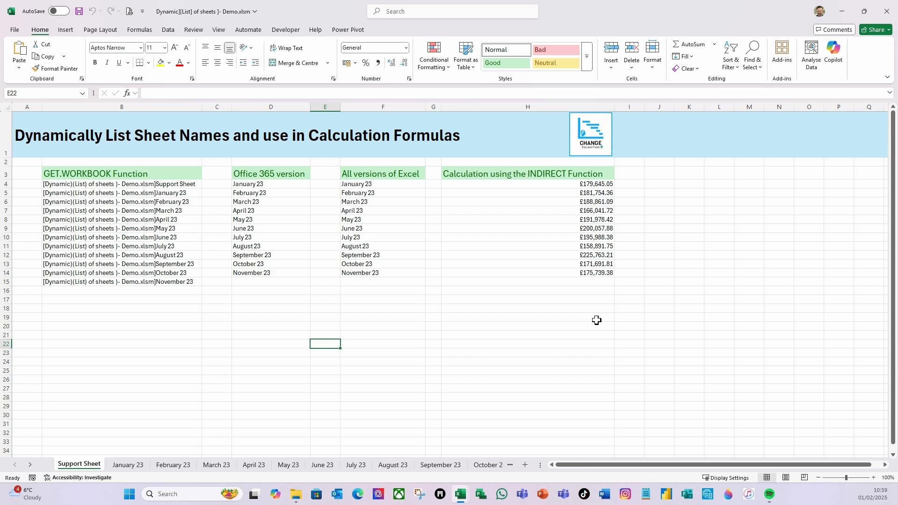
# Switch to the December Sales.xlsx workbook and copy its December 23 sheet to the end of the Dynamic)(List) of sheets )- Demo.xlsm workbook.
pyautogui.moveTo(460, 498)
pyautogui.click(418, 457)
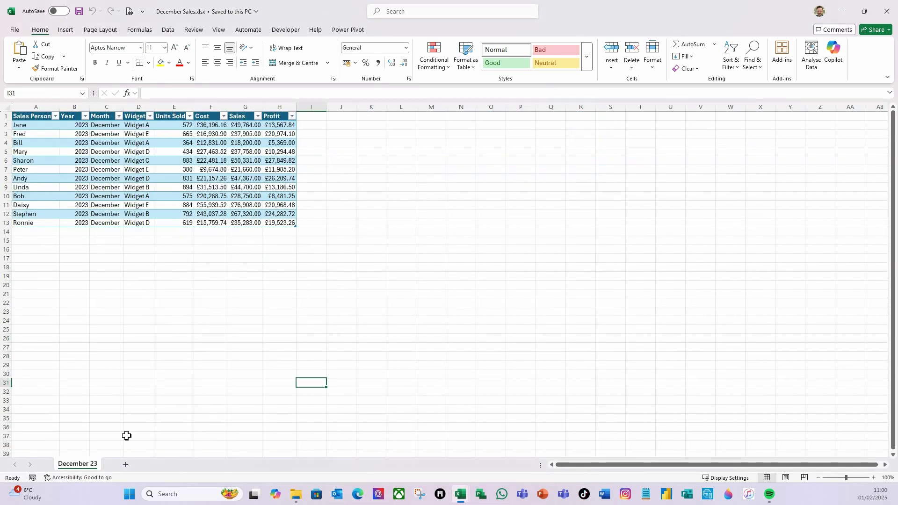
pyautogui.rightClick(80, 467)
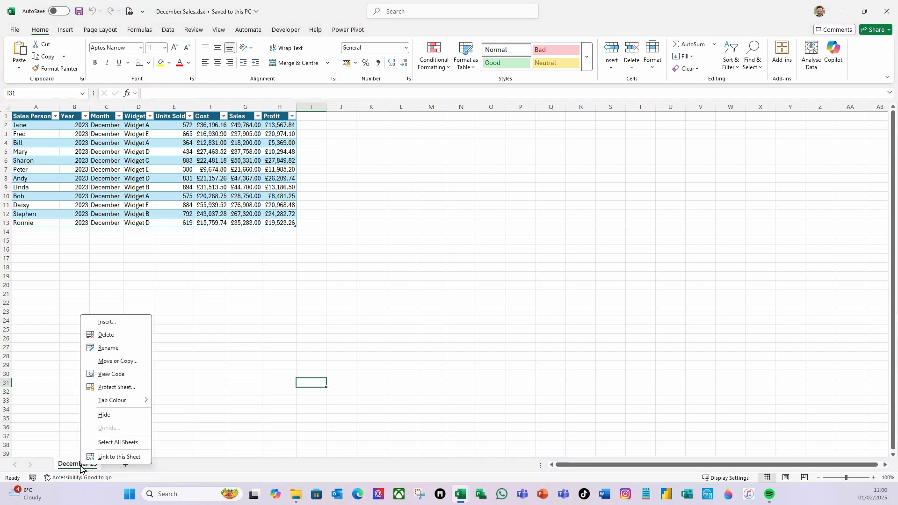
pyautogui.click(125, 363)
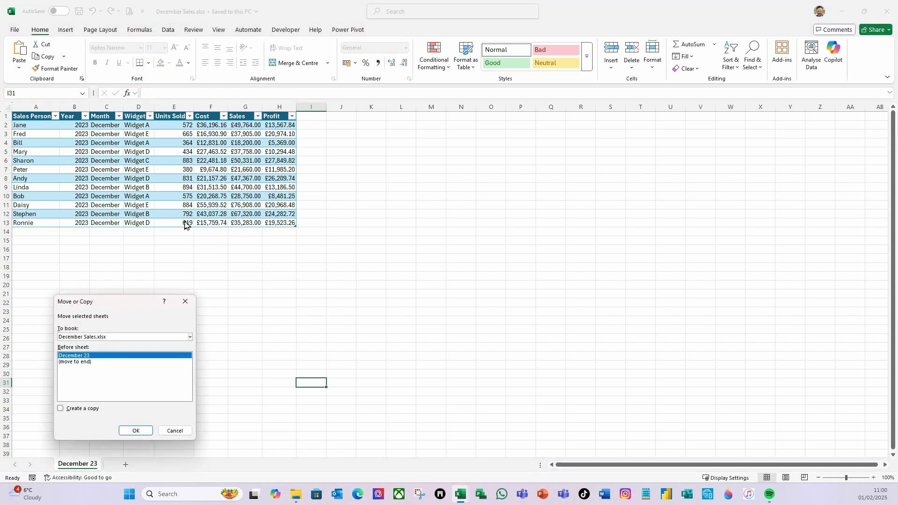
pyautogui.click(60, 410)
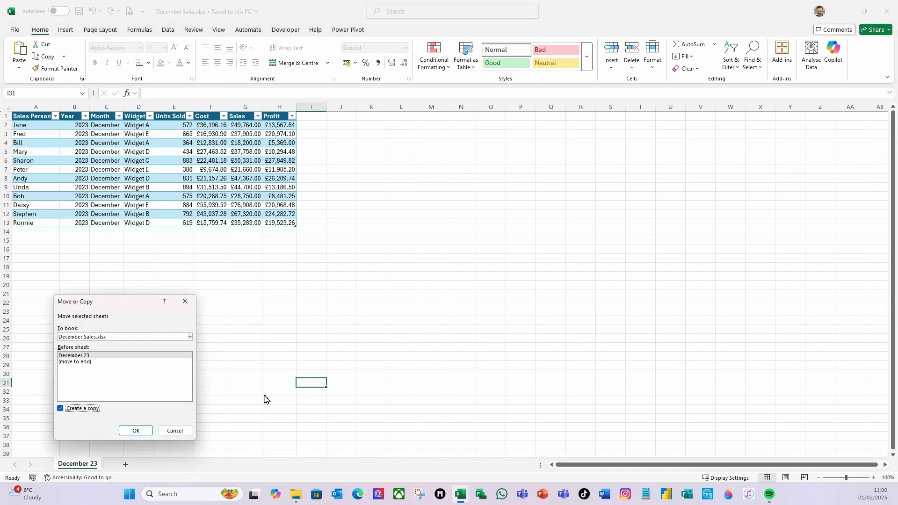
pyautogui.click(189, 338)
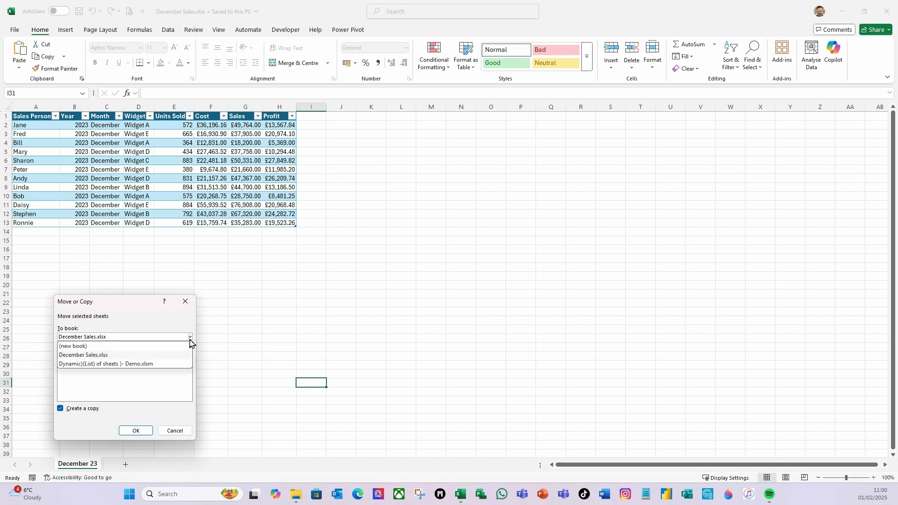
pyautogui.click(110, 364)
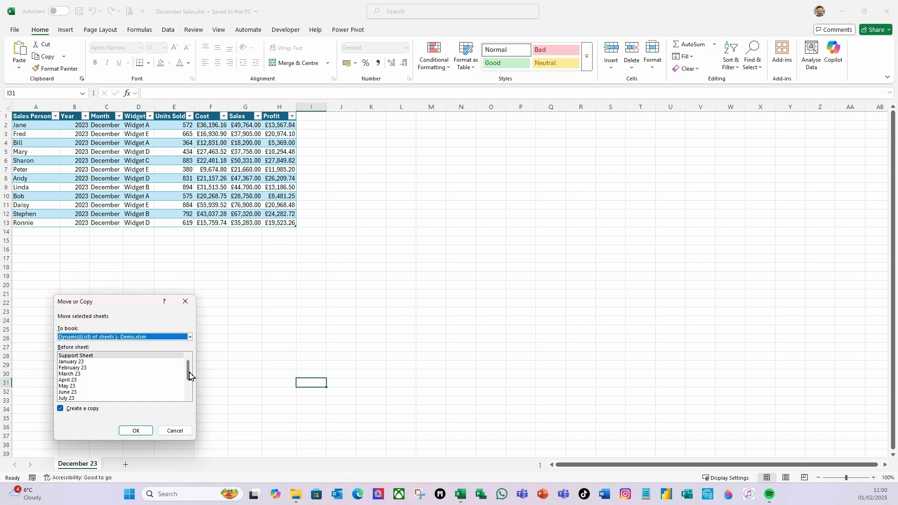
pyautogui.moveTo(190, 375); pyautogui.dragTo(190, 401)
pyautogui.click(89, 398)
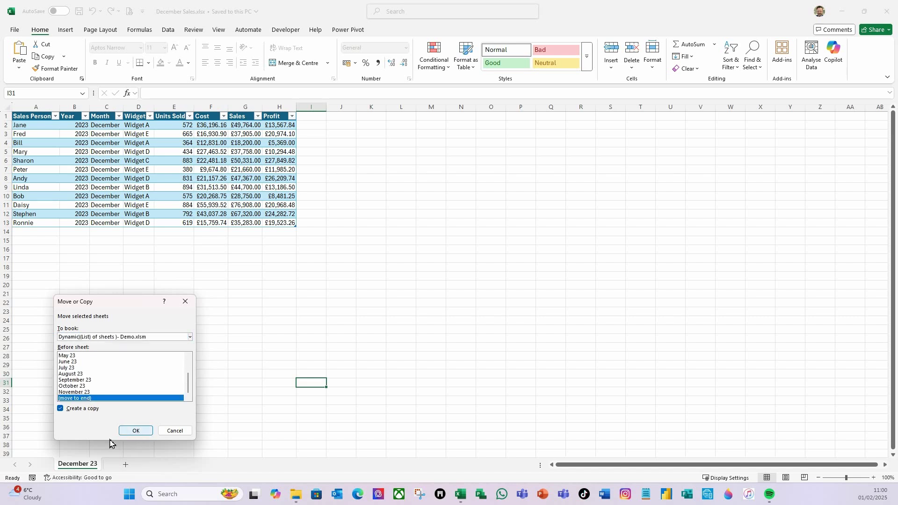
pyautogui.click(141, 433)
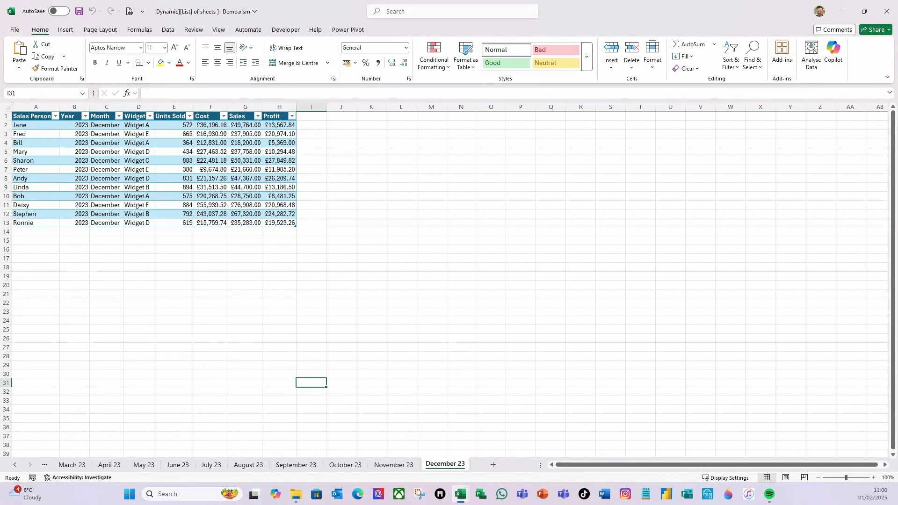
# Return to the Support Sheet and check the sheet name lists and profit totals for December 23.
pyautogui.click(15, 464)
pyautogui.click(15, 465)
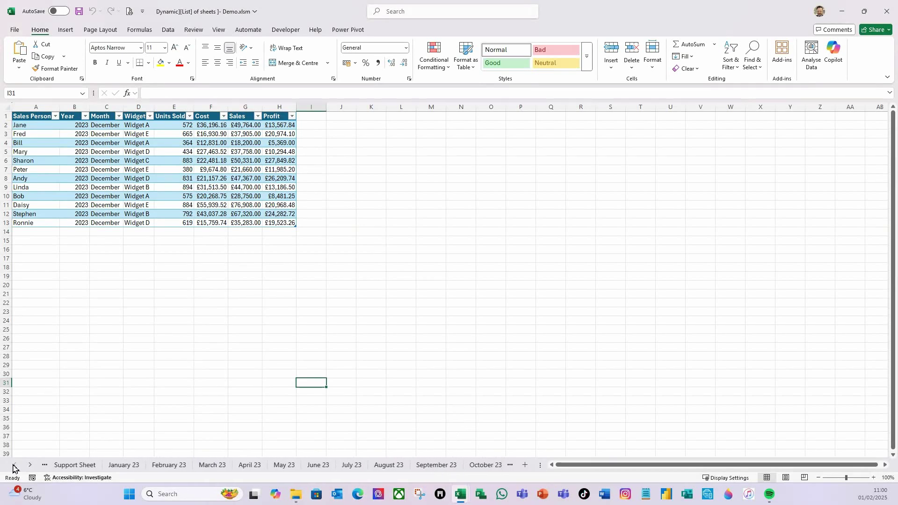
pyautogui.click(79, 464)
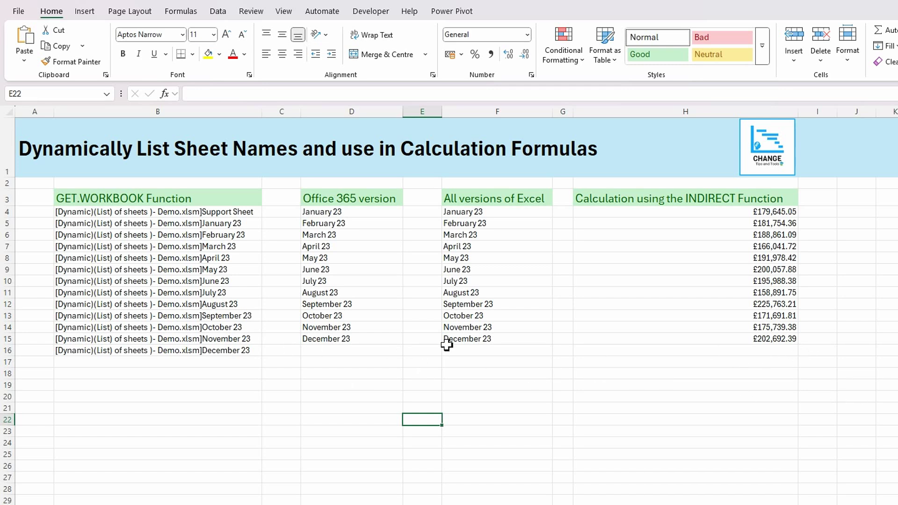
pyautogui.click(376, 404)
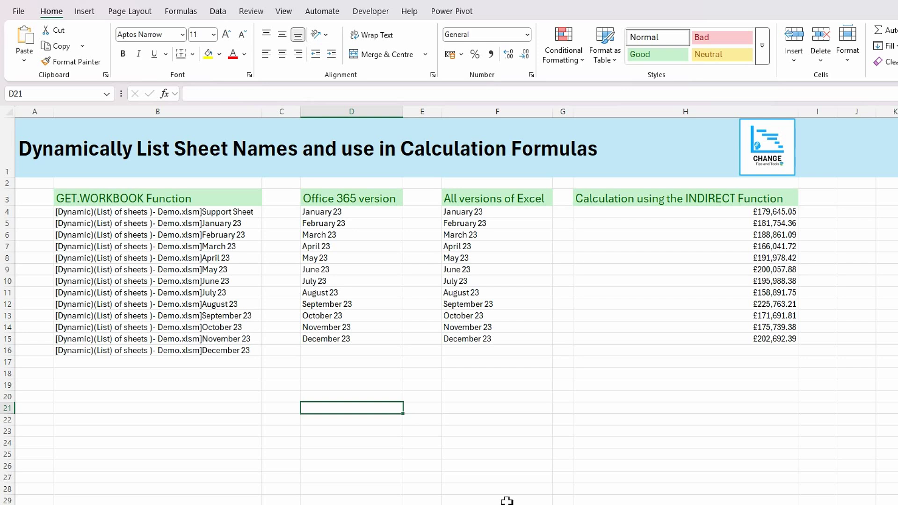